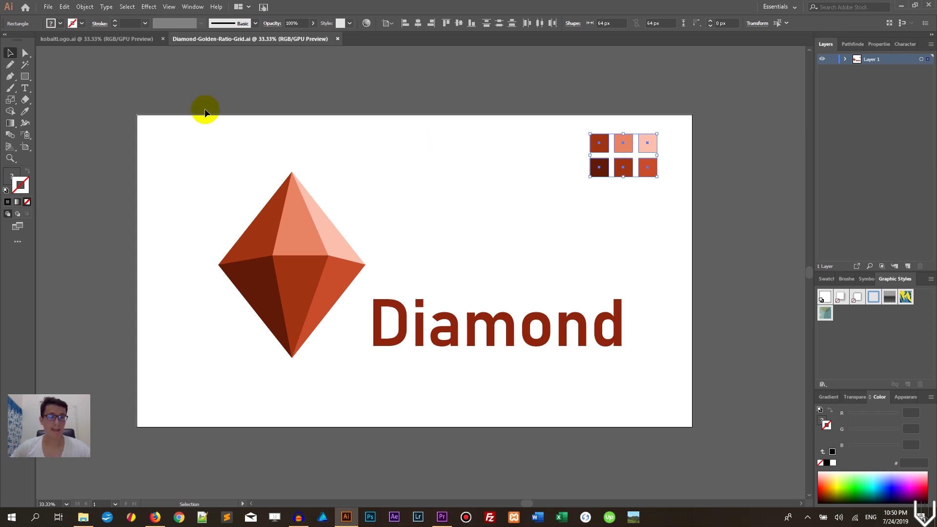
- Copy the six reddish-brown swatch squares from the Diamond file into a new 1920 × 1080 px document
left_click(94, 39)
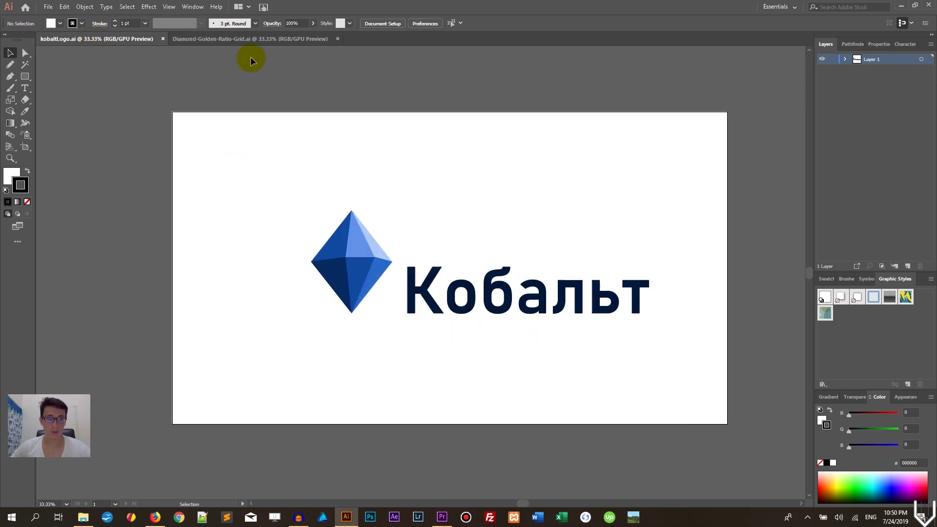
left_click(229, 40)
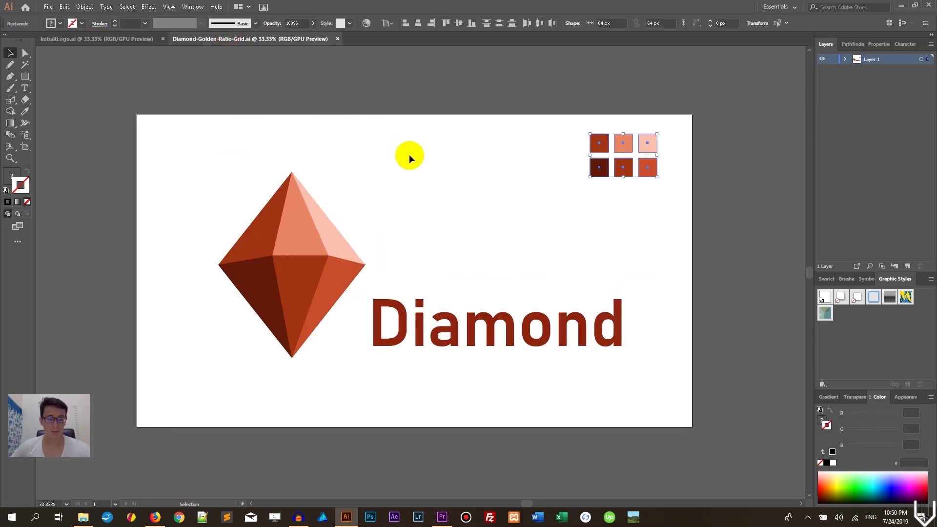
key("a")
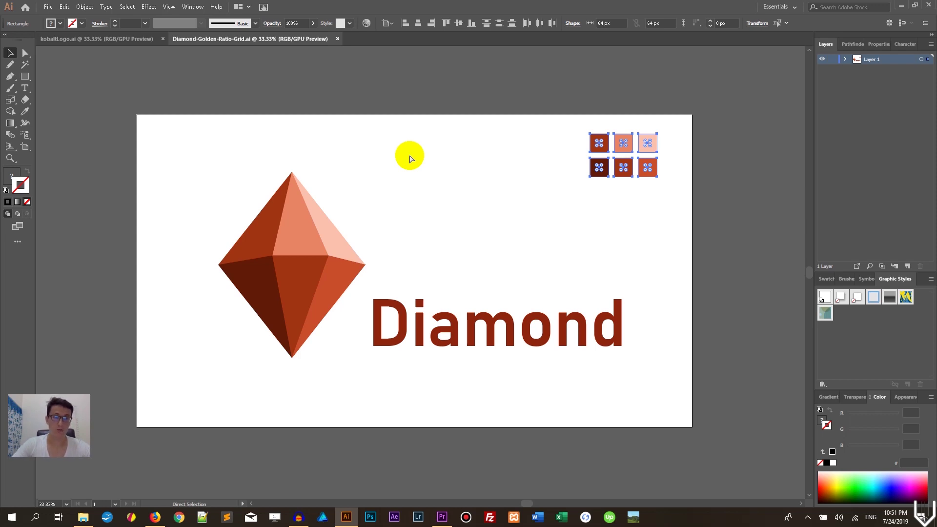
key("ctrl+n")
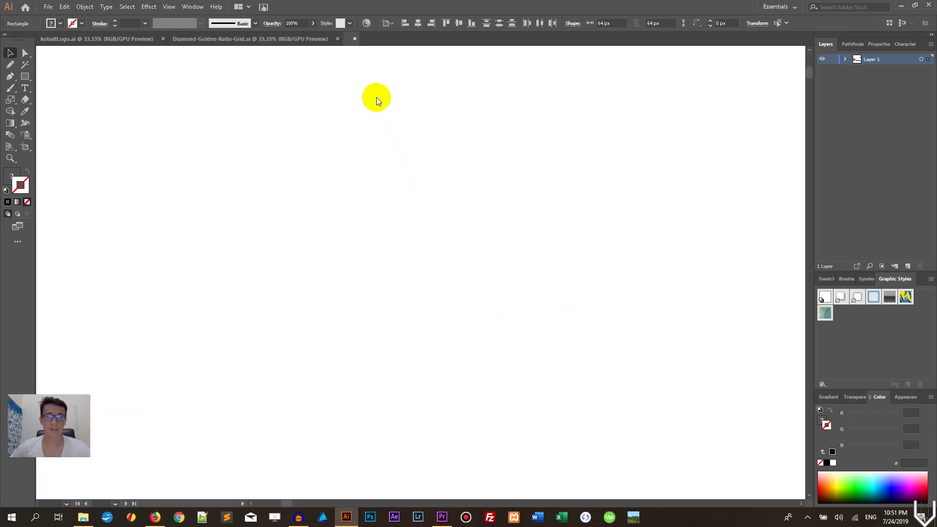
key("ctrl+v")
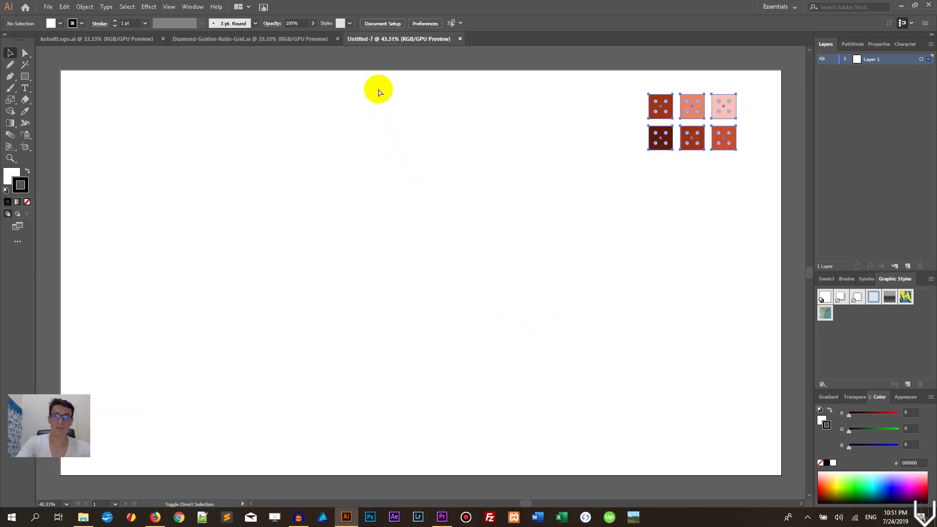
left_click(309, 205)
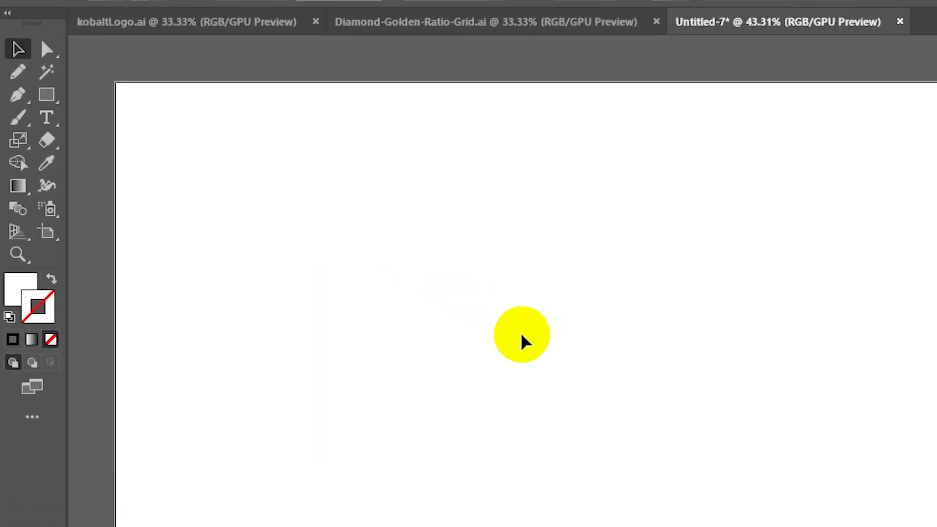
- Choose the Rectangular Grid Tool from the Rectangle tool flyout
left_click(46, 99)
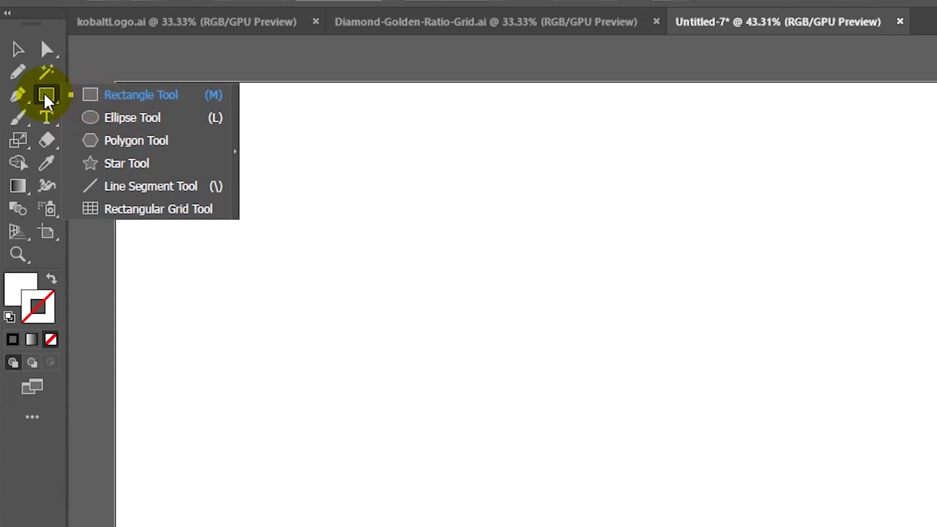
left_click(145, 210)
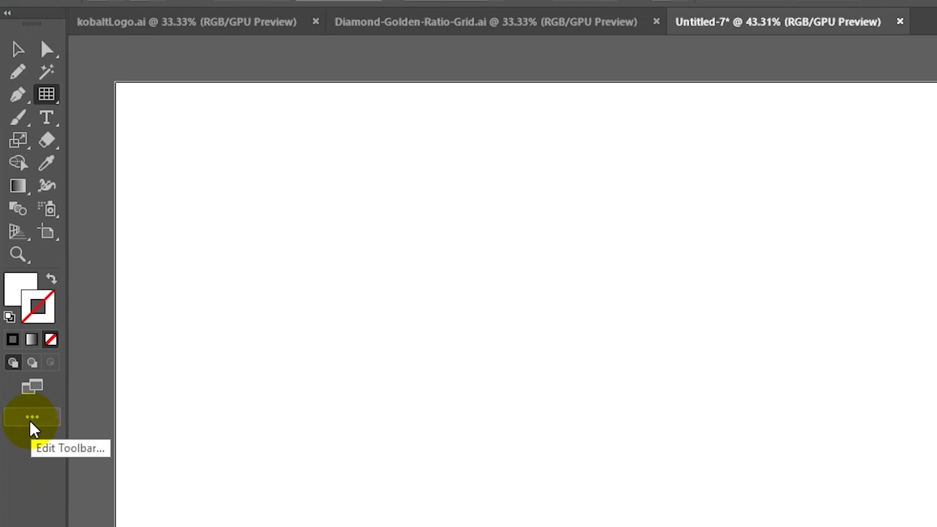
left_click(31, 423)
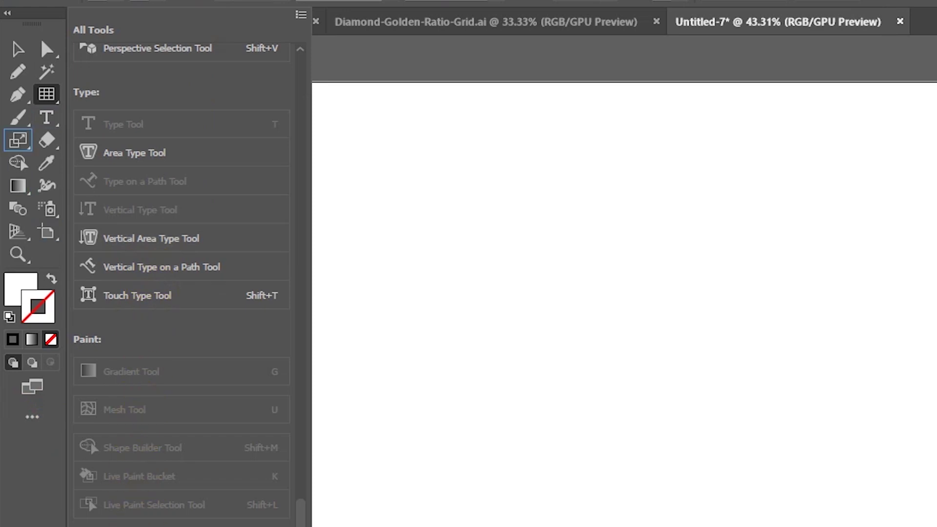
left_click(32, 423)
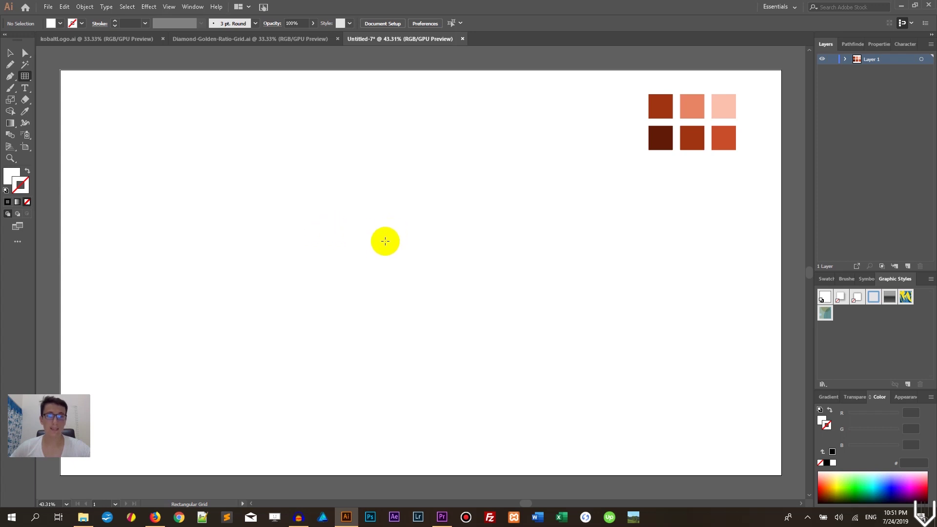
- Create a 100 px grid with 0 horizontal dividers, 1 vertical divider and 61.8% vertical skew
left_click(369, 239)
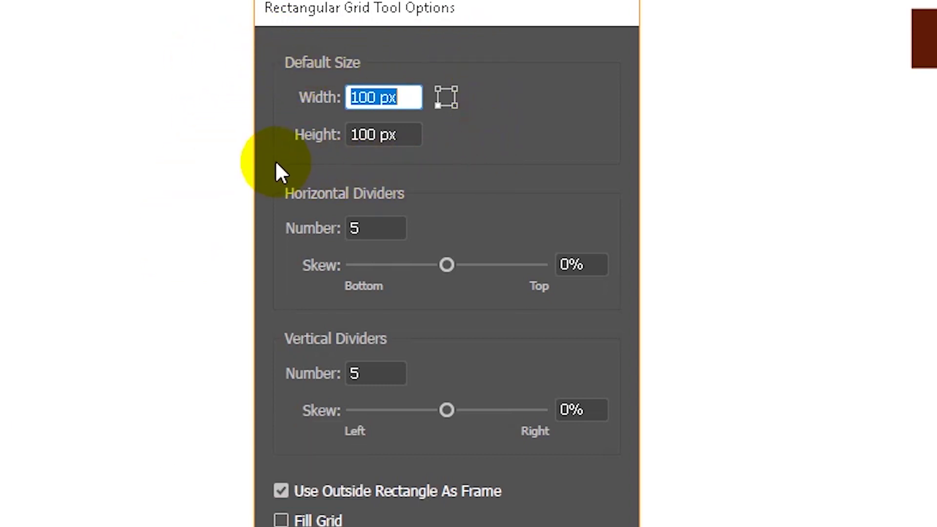
left_click(386, 229)
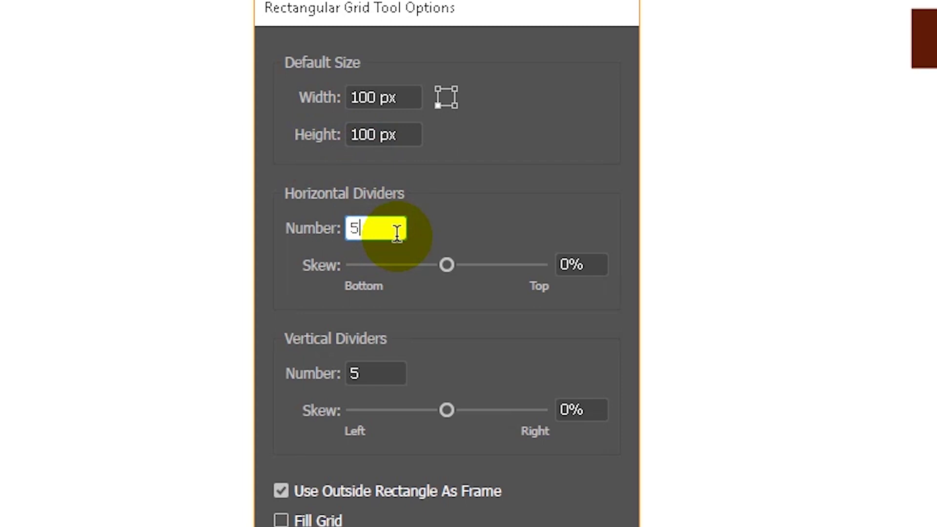
key("BackSpace")
type("0")
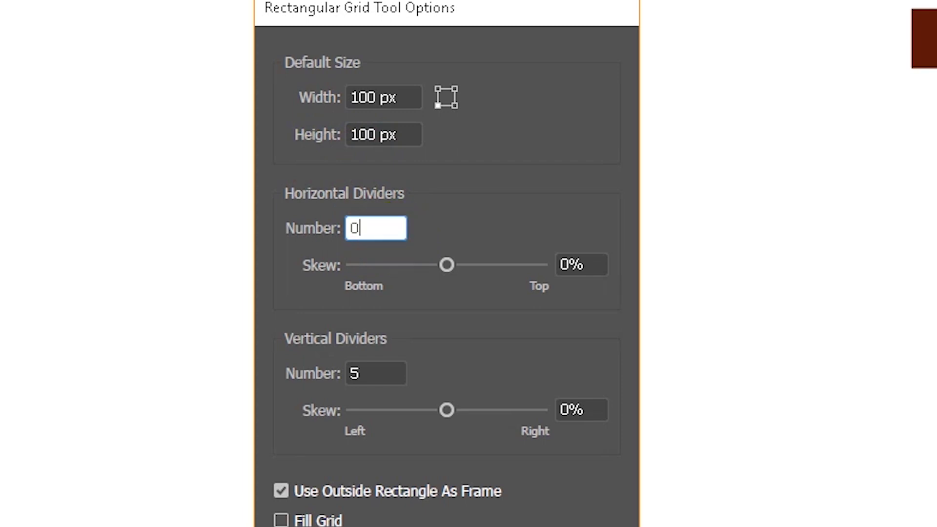
left_click(366, 370)
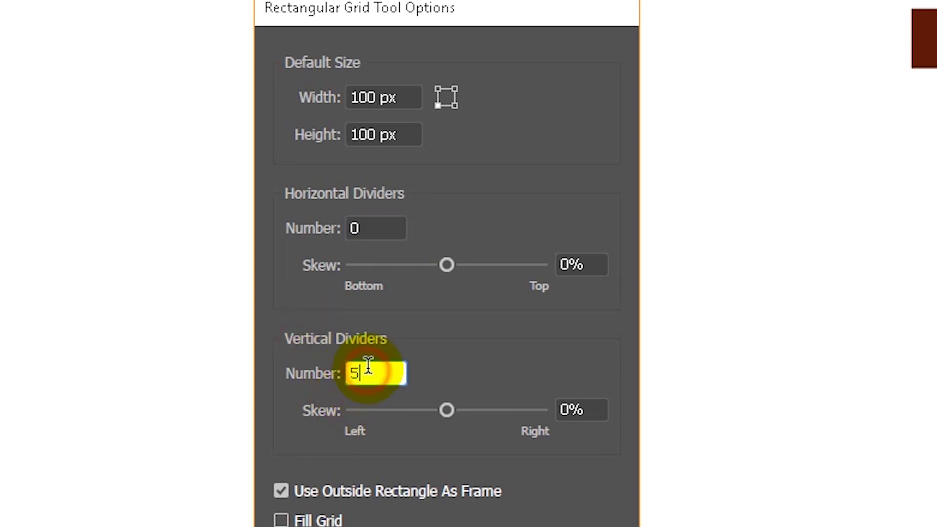
key("BackSpace")
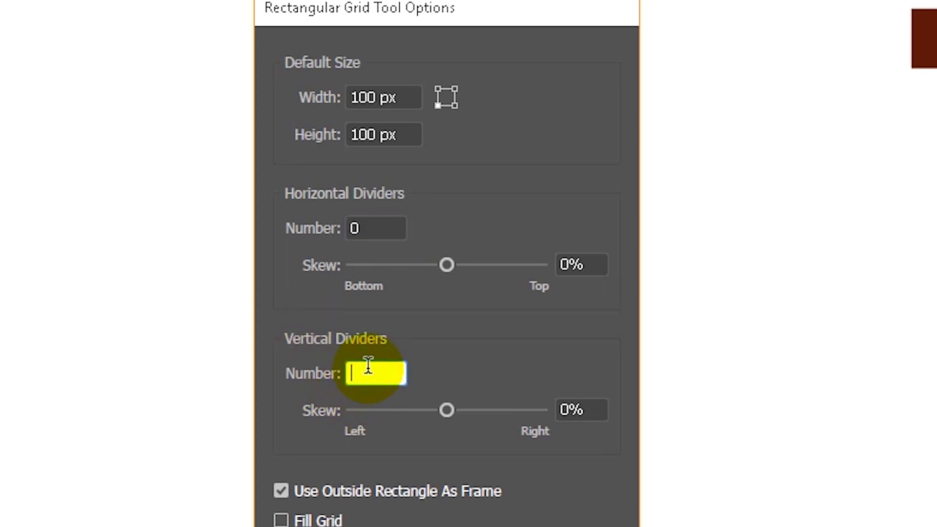
type("1")
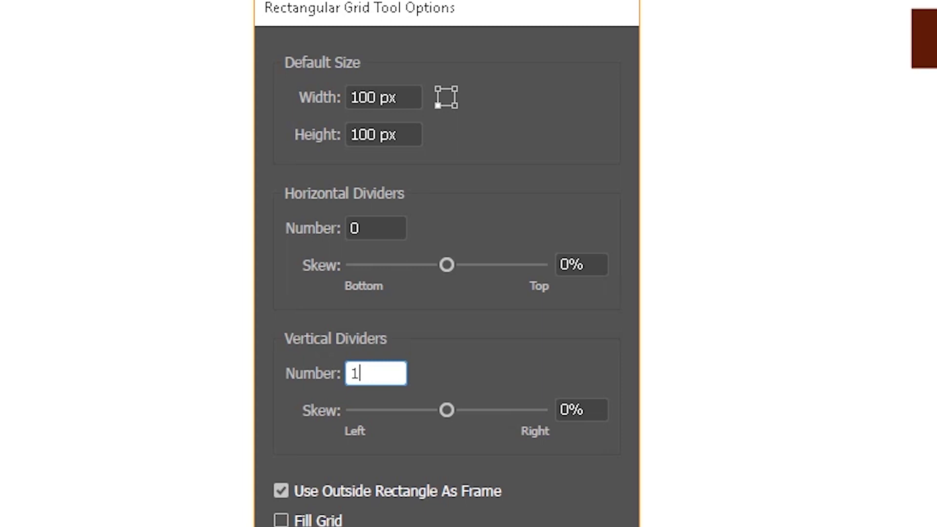
double_click(564, 409)
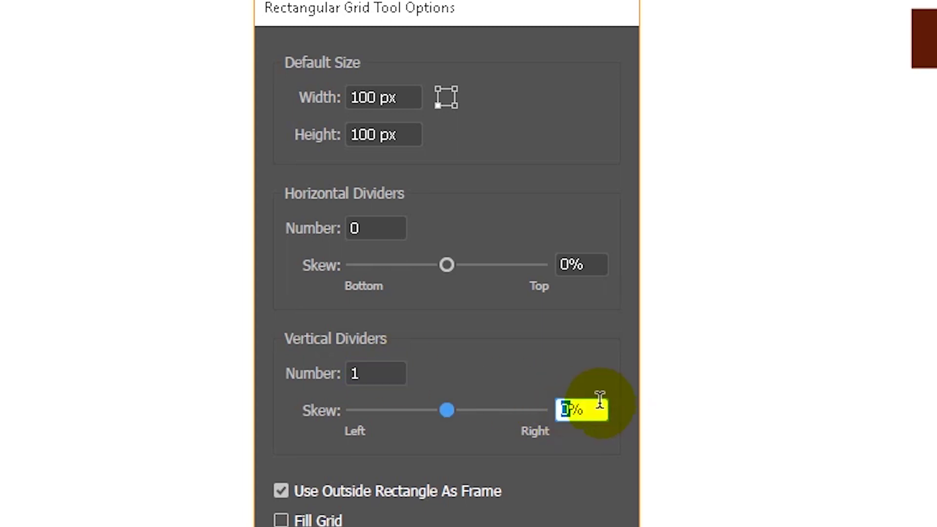
key("BackSpace")
type("61.8")
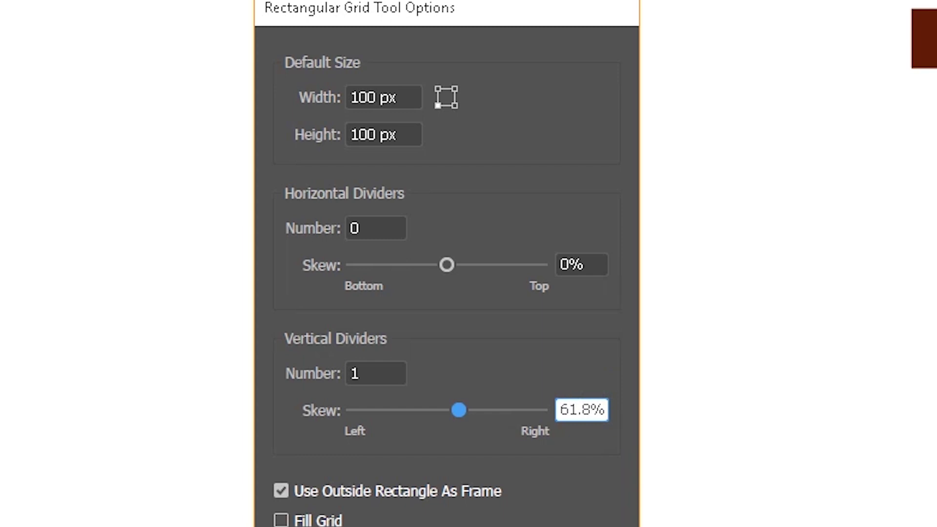
left_click(592, 406)
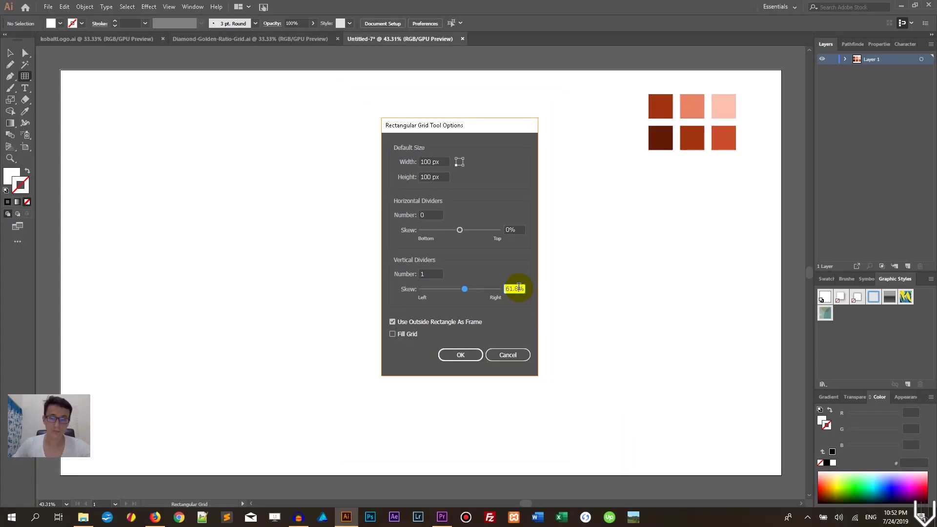
left_click(458, 357)
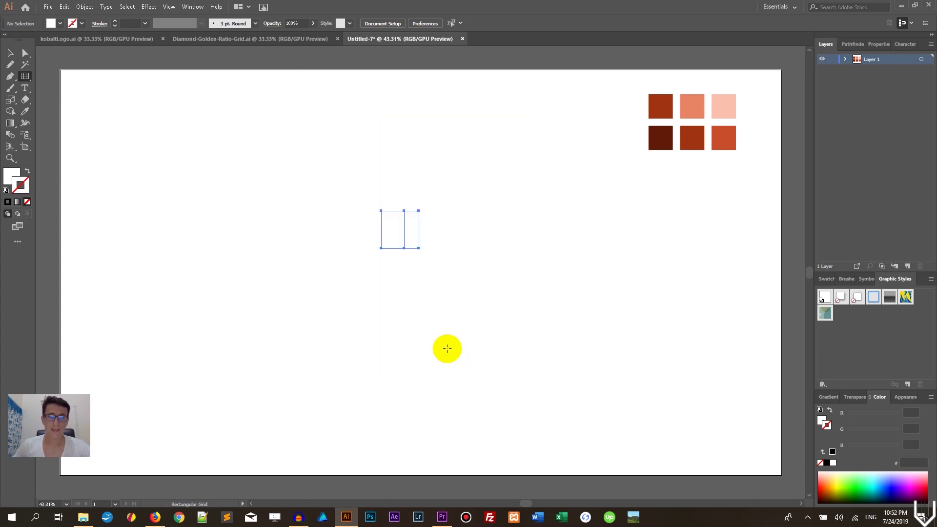
- Scale the grid to 654 × 654 px, move it lower, give it a black 5 pt stroke, and show rulers
left_click(10, 52)
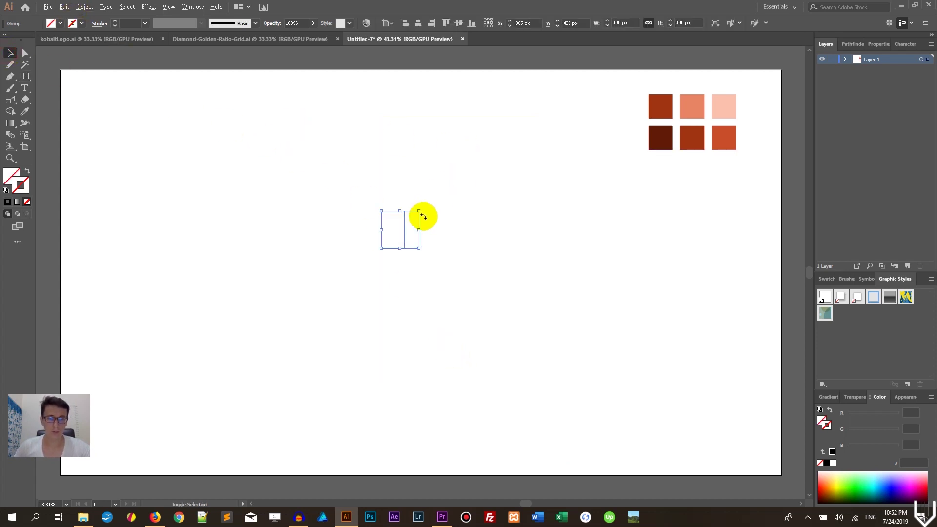
left_click_drag(419, 211, 523, 89)
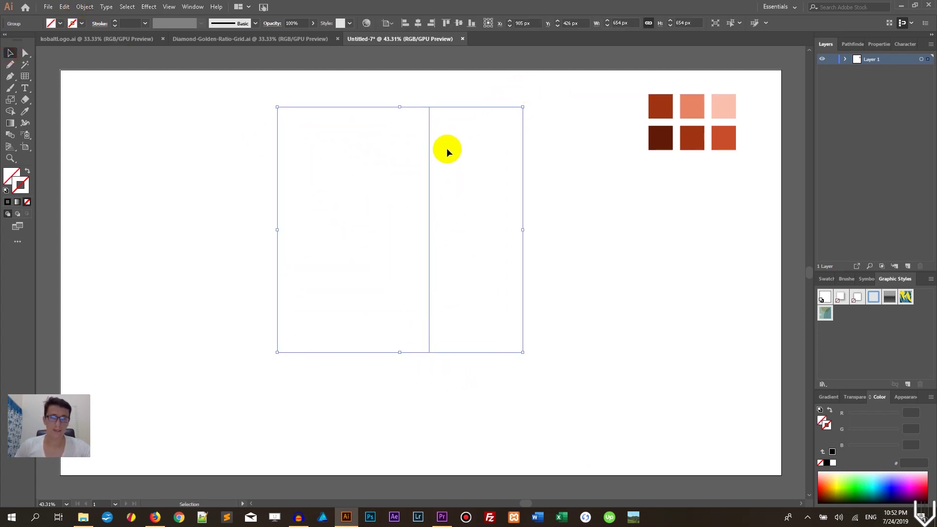
left_click_drag(429, 151, 427, 201)
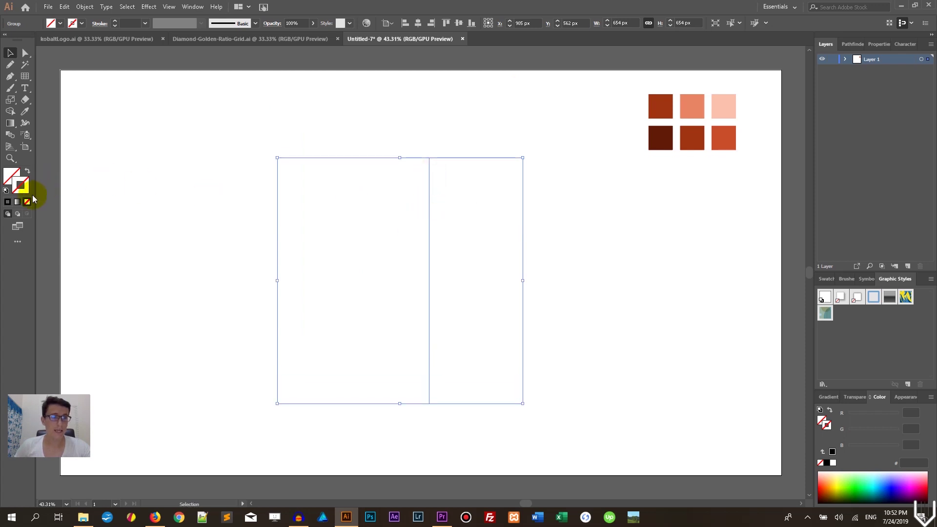
left_click(7, 202)
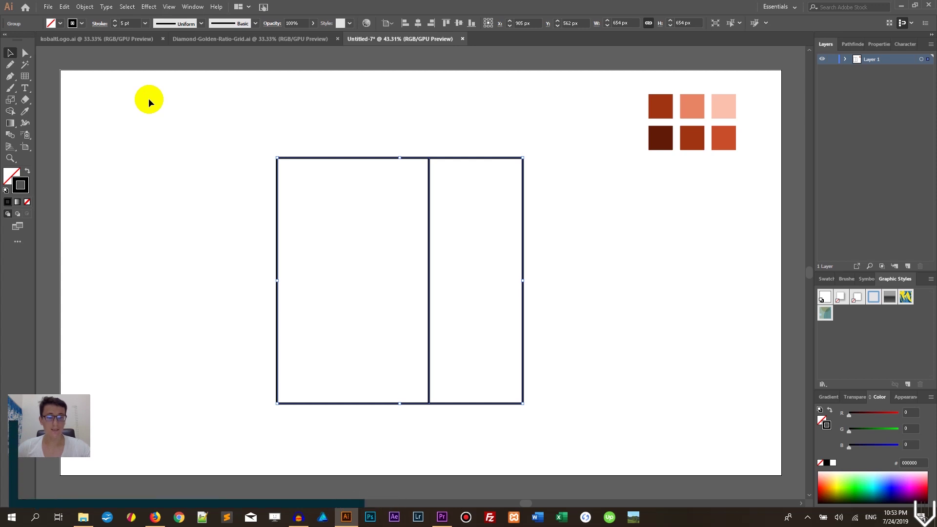
key("ctrl+r")
key("ctrl+r")
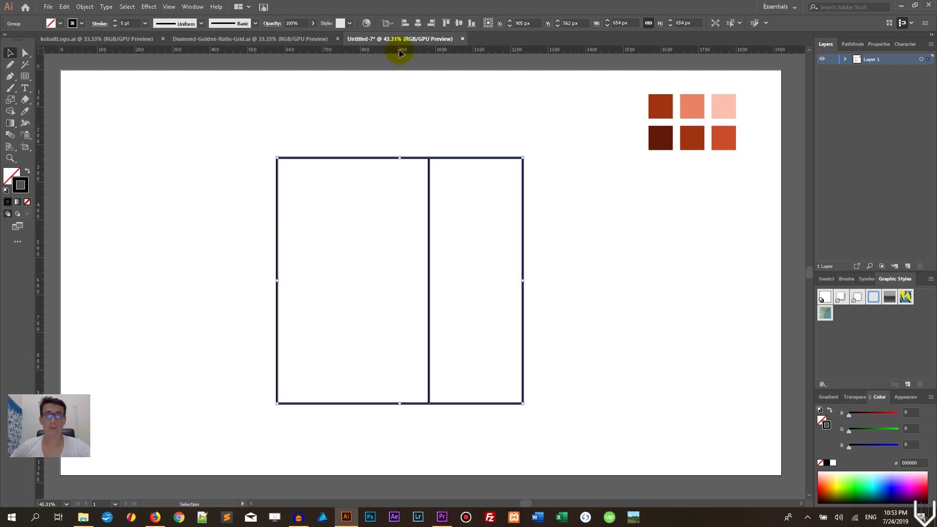
- Add horizontal and vertical guides and centre the grid on them relative to the artboard, at X 960 px
left_click_drag(399, 49, 460, 195)
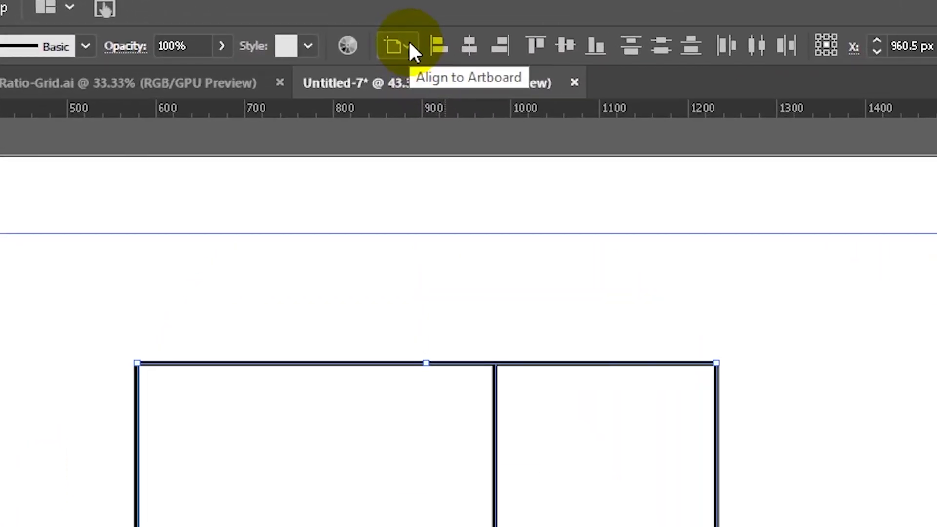
left_click(410, 45)
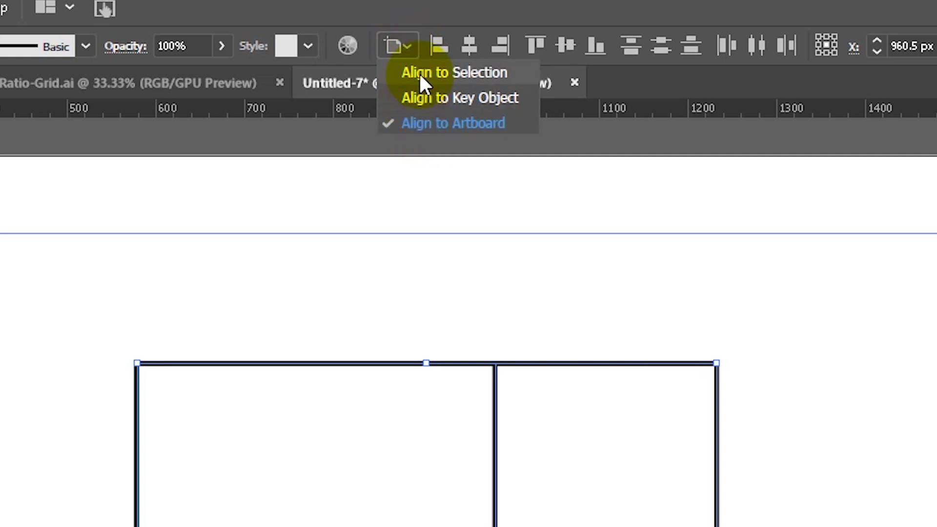
left_click(417, 122)
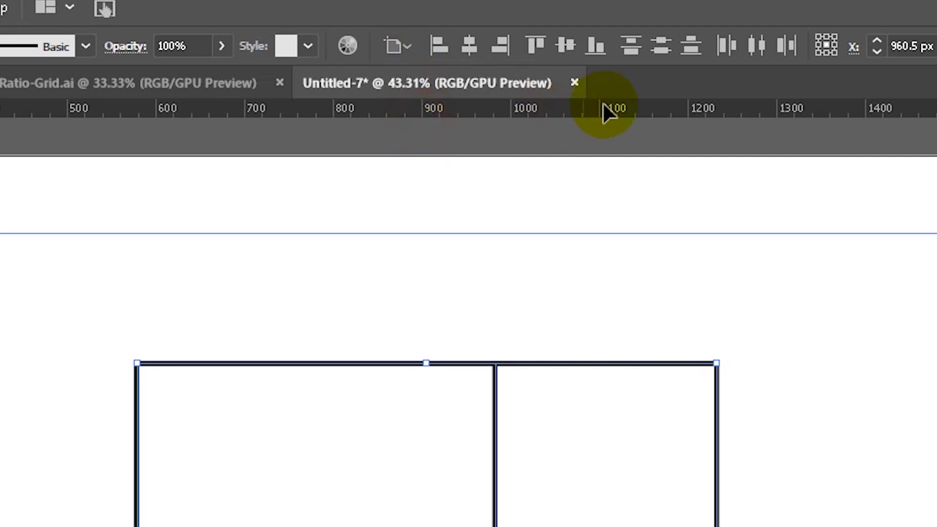
left_click(565, 45)
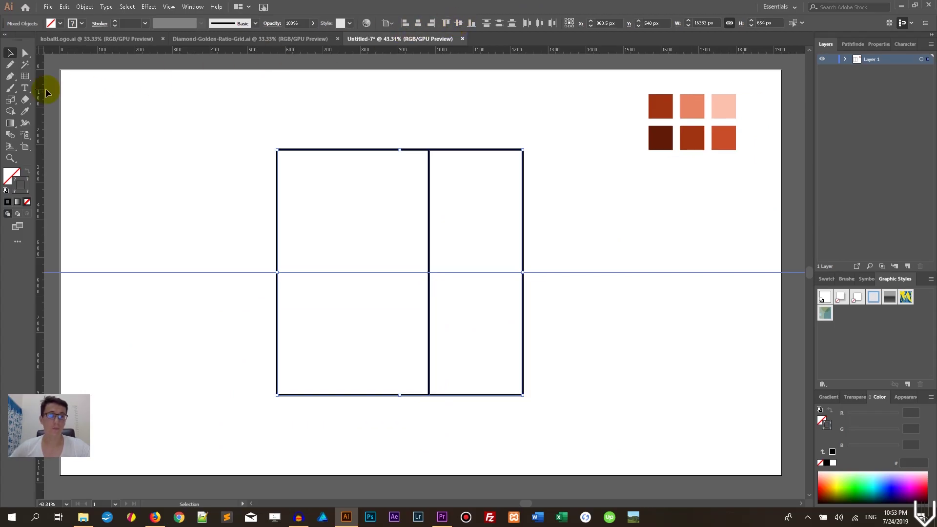
left_click_drag(38, 89, 319, 208)
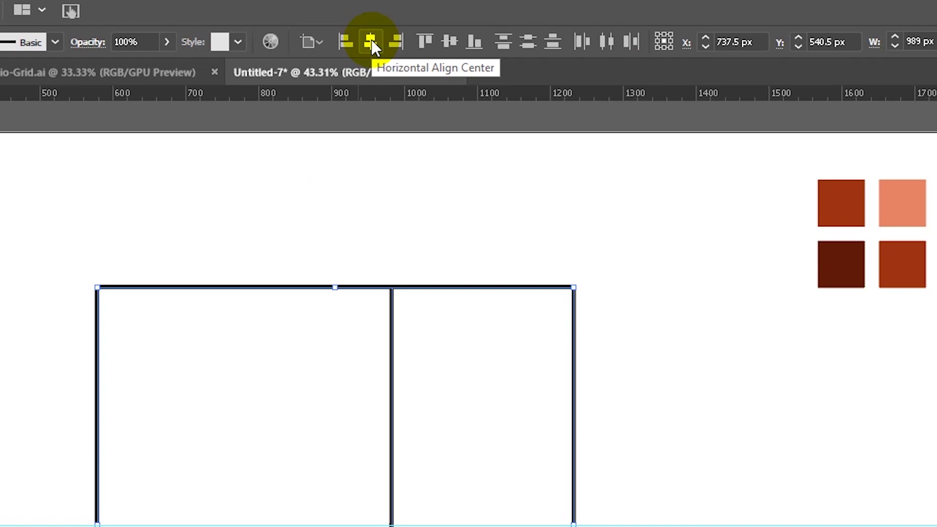
left_click(371, 40)
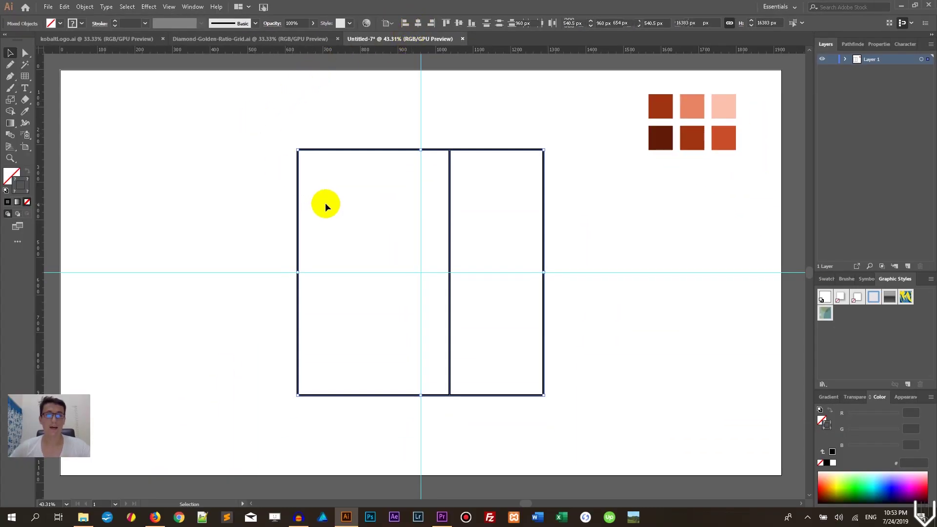
- Paste a copy of the grid in front, narrow it to 404 px, and rotate it 180° for a second divider
left_click_drag(224, 123, 278, 159)
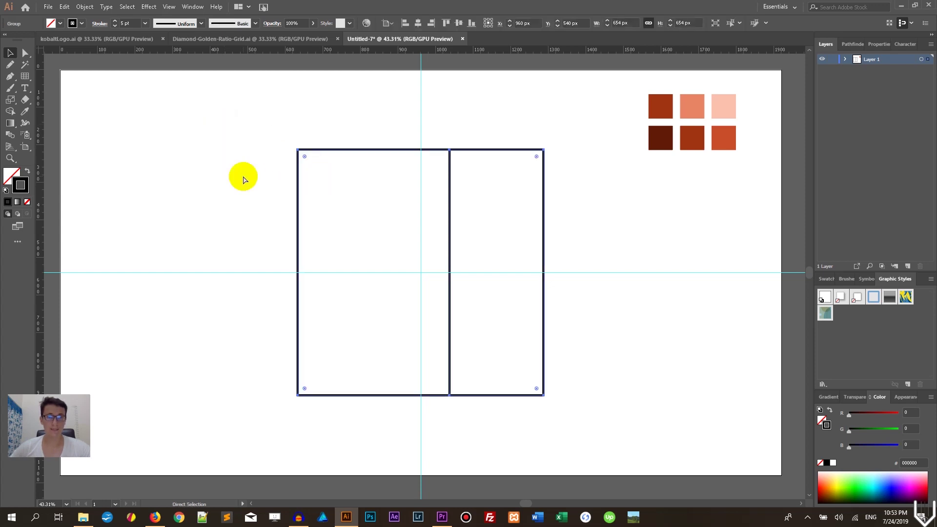
key("ctrl+c")
key("ctrl+f")
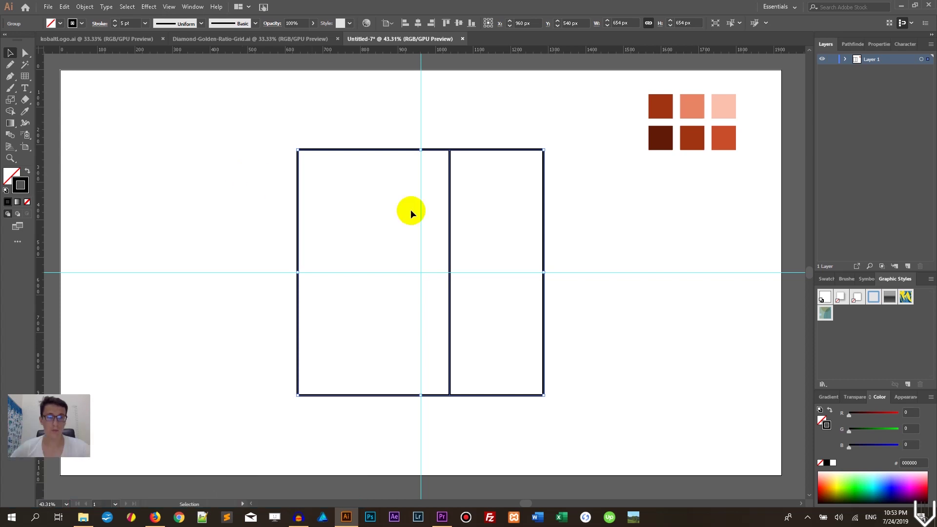
left_click_drag(544, 274, 448, 271)
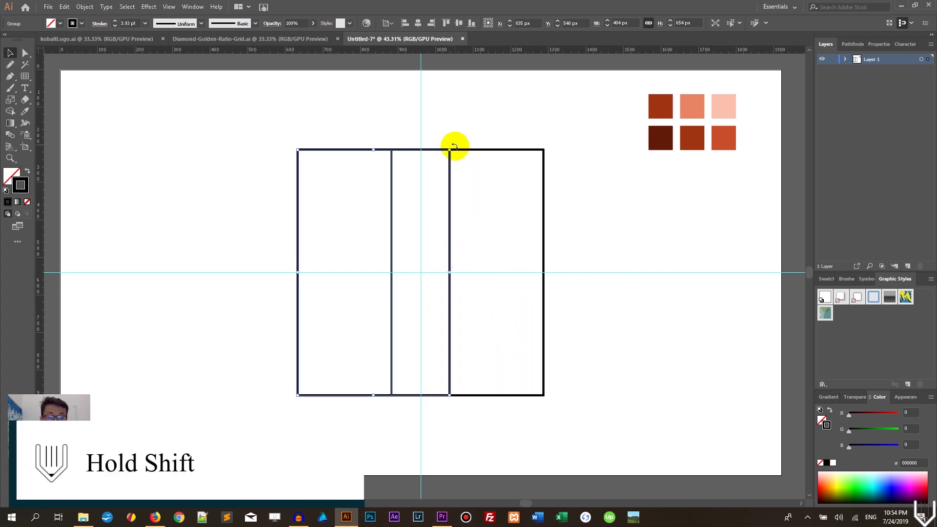
left_click_drag(455, 145, 320, 348)
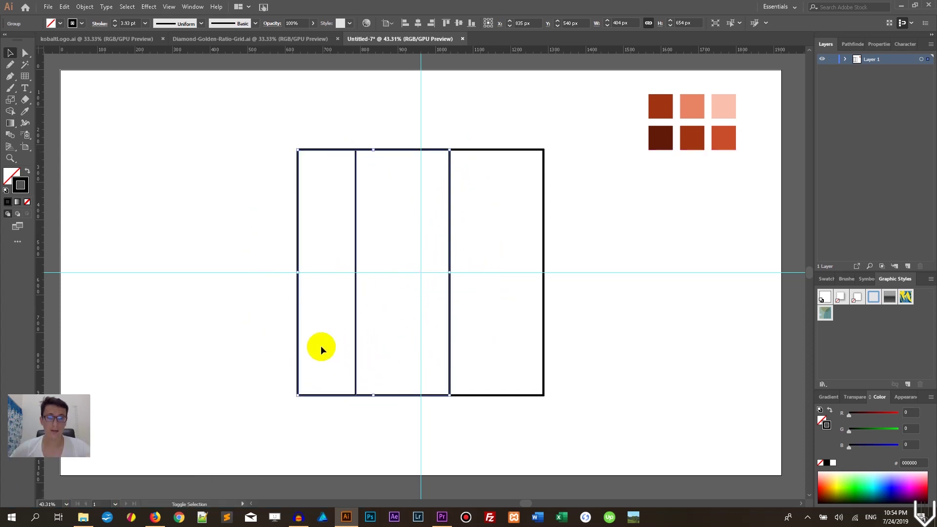
left_click(256, 188)
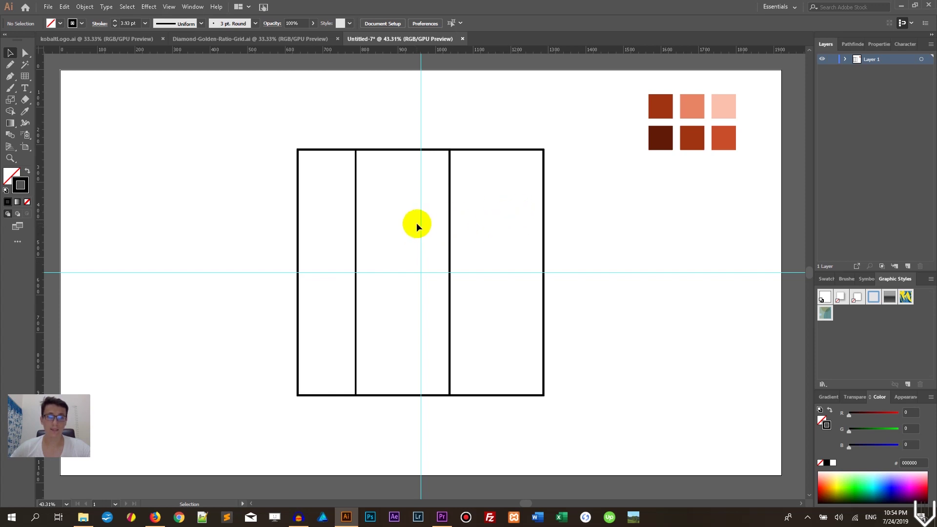
left_click_drag(231, 110, 373, 197)
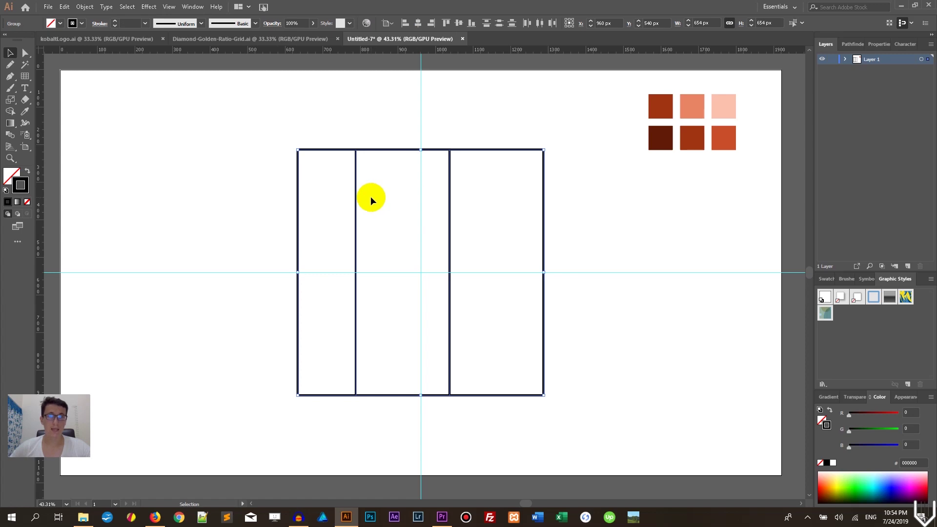
left_click(844, 59)
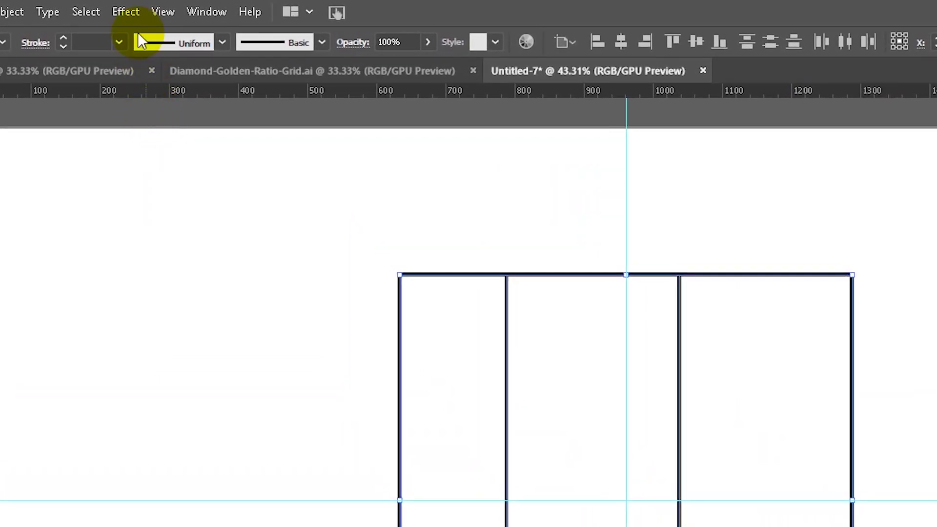
- Convert the selected rectangle outlines into guides via View > Guides > Make Guides
left_click(163, 10)
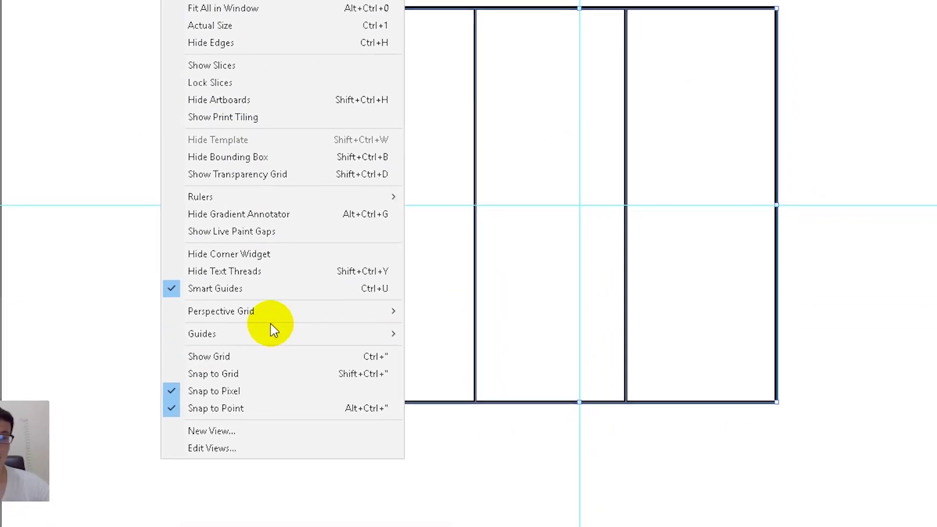
mouse_move(267, 332)
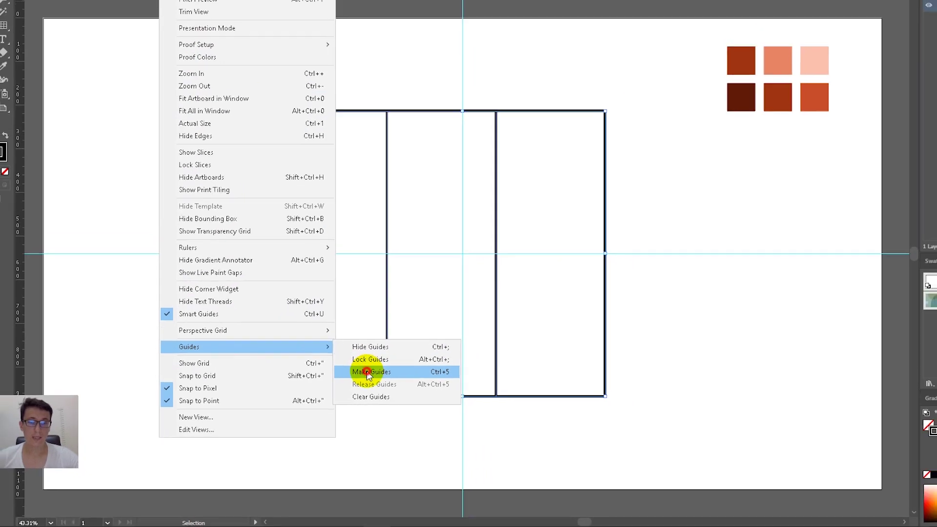
left_click(417, 366)
- Lock the new guides in place with View > Guides > Lock Guides
left_click_drag(224, 135, 592, 374)
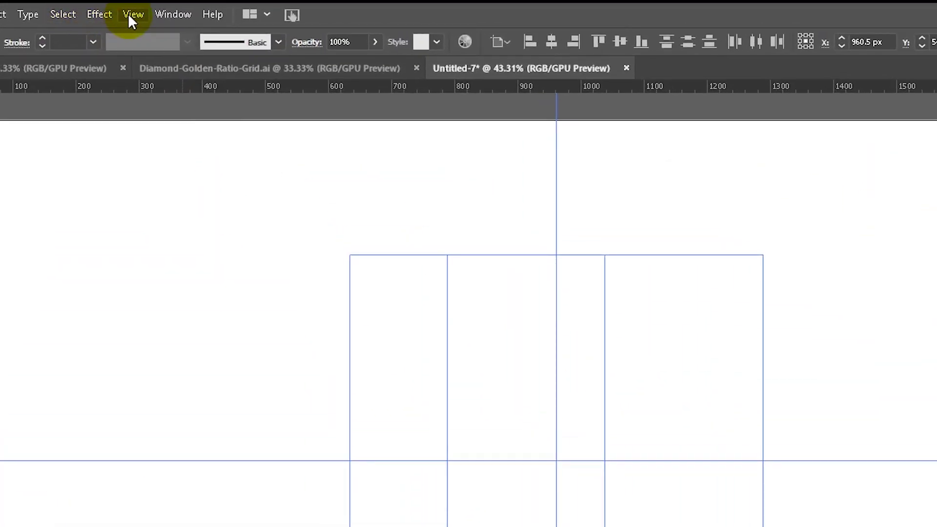
left_click(99, 14)
left_click(134, 13)
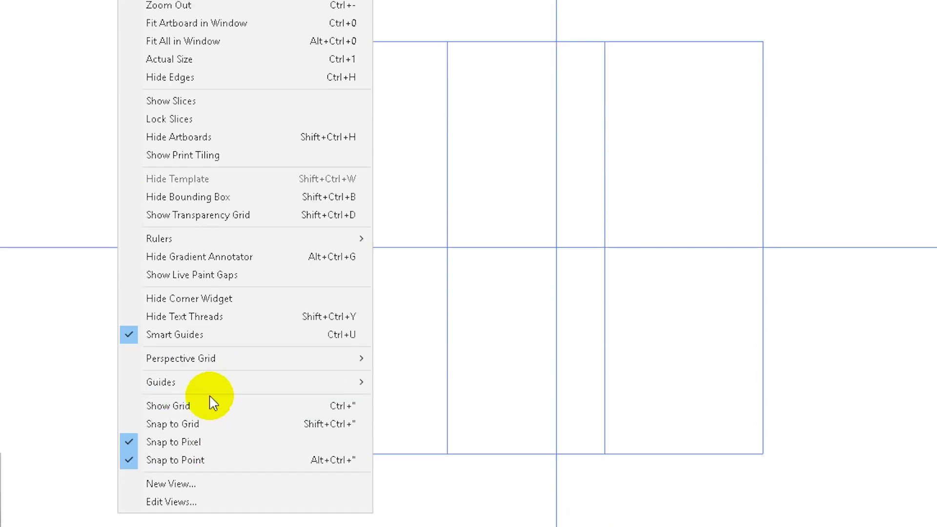
mouse_move(209, 415)
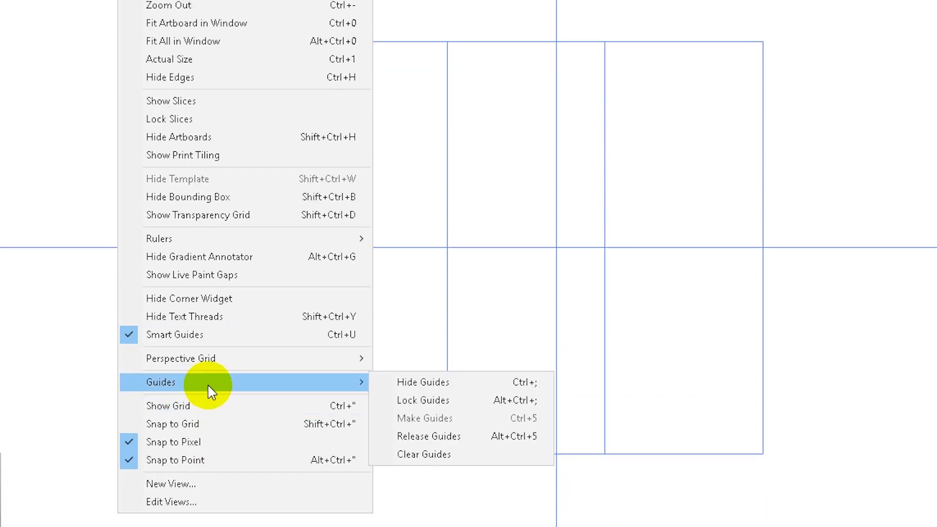
left_click(433, 408)
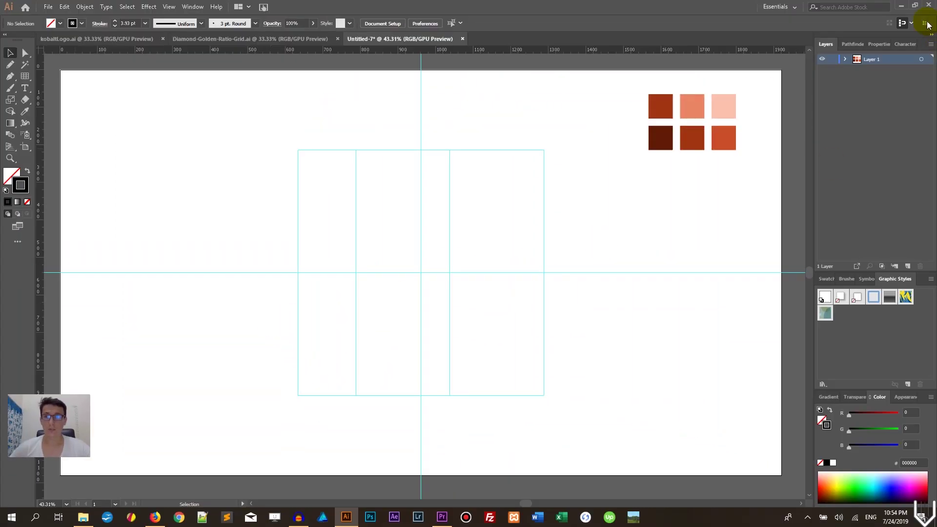
key("p")
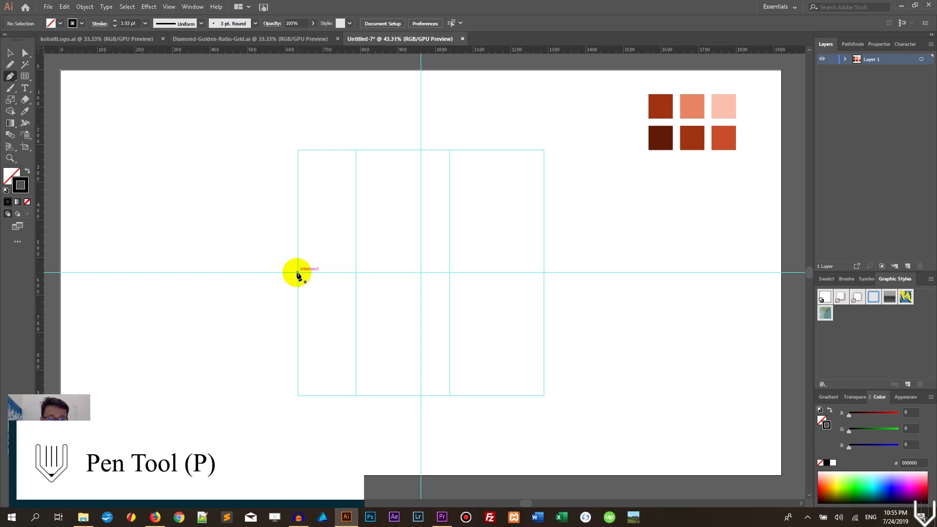
- Draw the left triangular facet from the centre line's left end up to the top apex
left_click(297, 272)
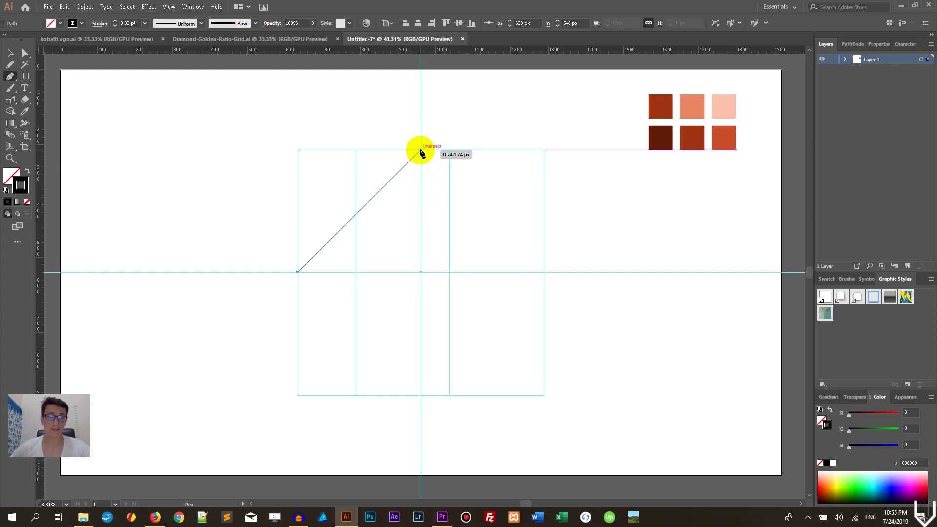
left_click(420, 150)
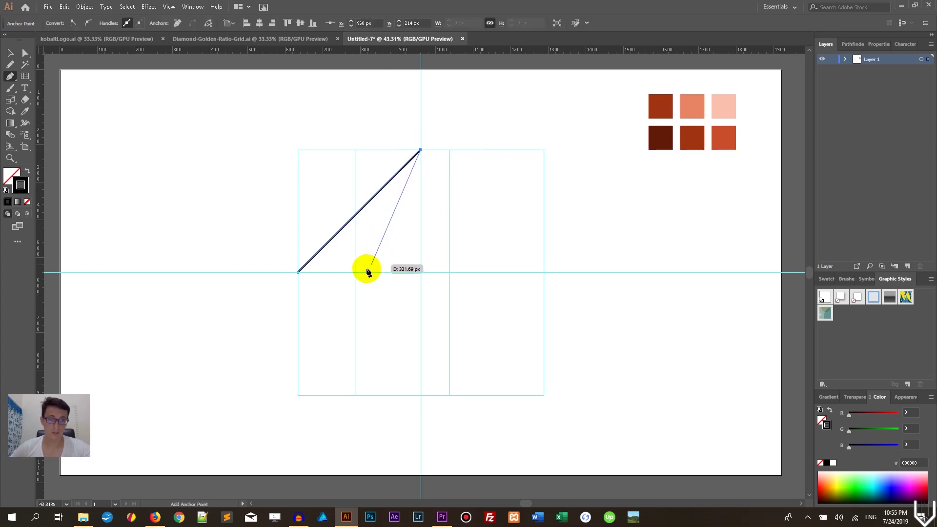
left_click(356, 272)
left_click(299, 272)
left_click(236, 212, "ctrl")
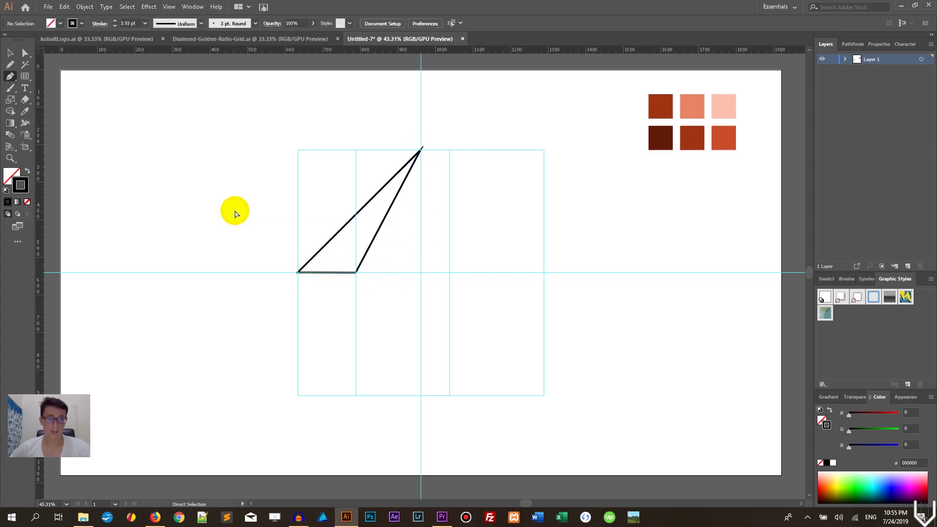
- Draw the middle and right triangular facets, both meeting at the top apex
left_click(421, 150)
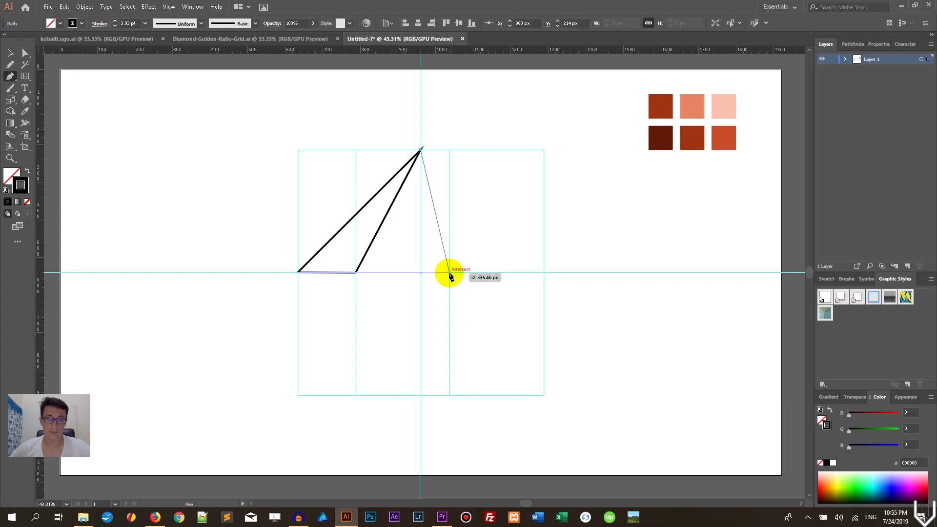
left_click(449, 272)
left_click(356, 272)
left_click(421, 150)
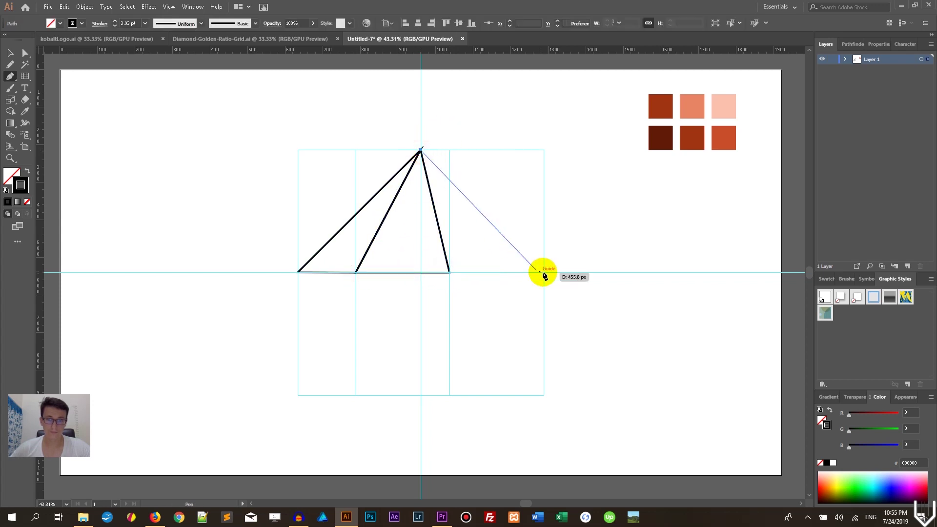
left_click(543, 273)
left_click(449, 272)
left_click(421, 150)
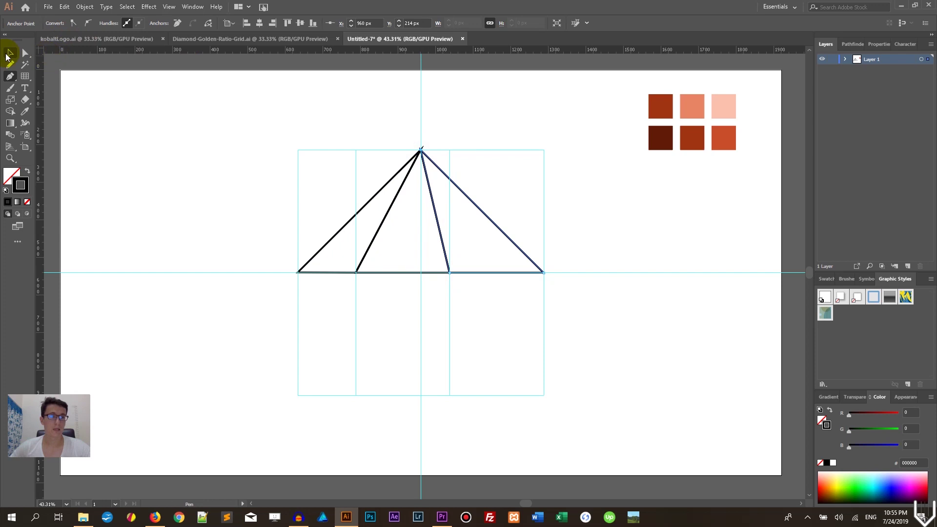
key("v")
left_click(218, 182)
- Reflect a copy of the three top facets across a horizontal axis at the centre line
left_click_drag(253, 228, 525, 228)
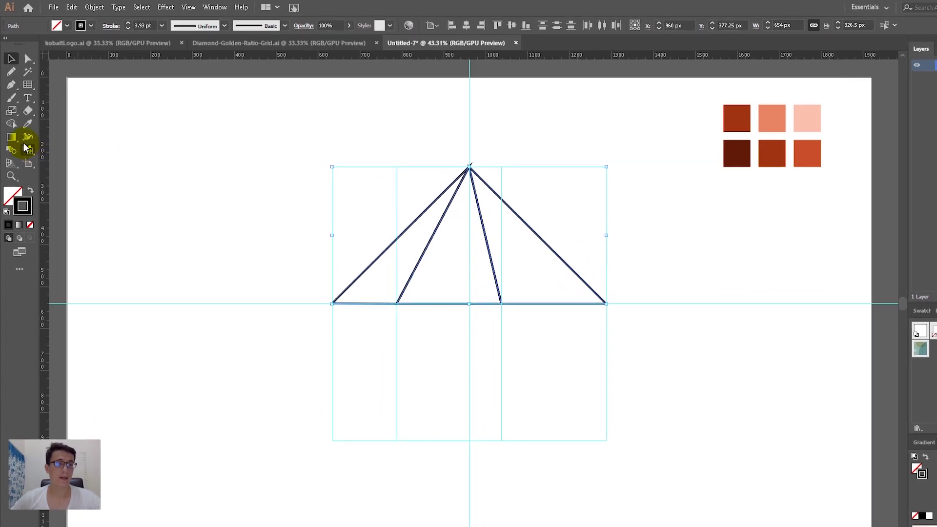
left_click_drag(10, 99, 32, 123)
left_click_drag(53, 194, 82, 199)
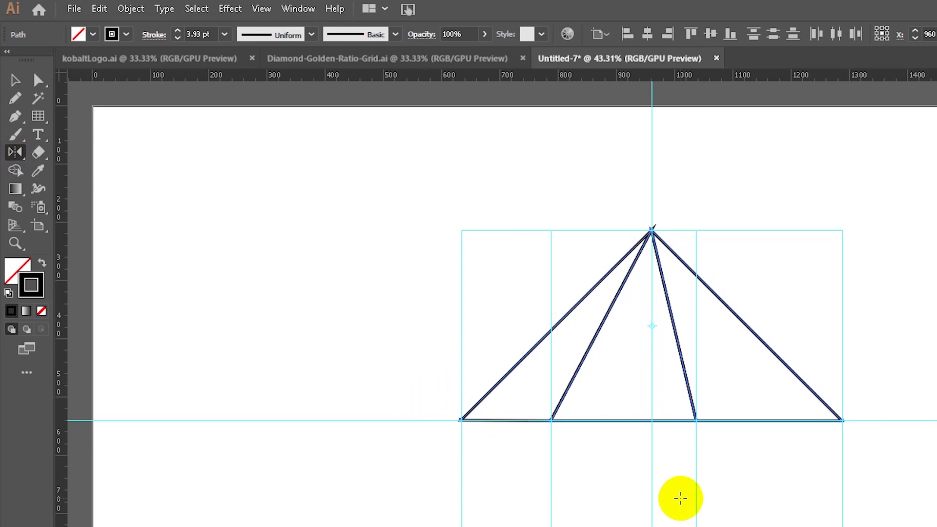
left_click_drag(667, 487, 458, 275)
key("f")
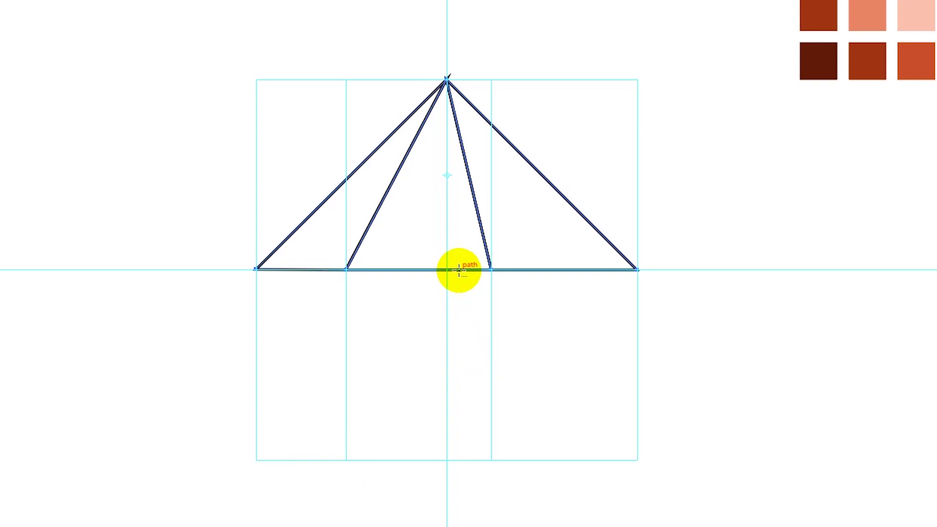
left_click(459, 271, "alt")
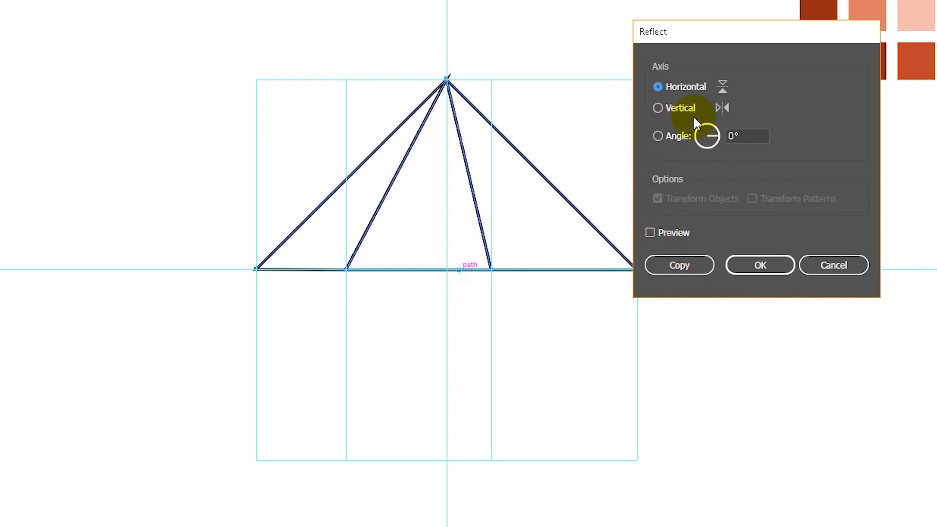
left_click(656, 110)
left_click(660, 88)
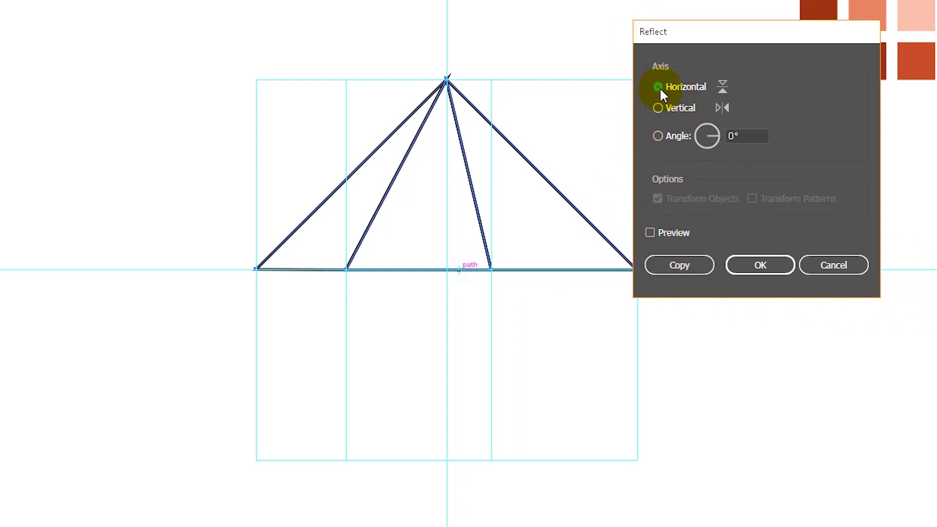
left_click(676, 274)
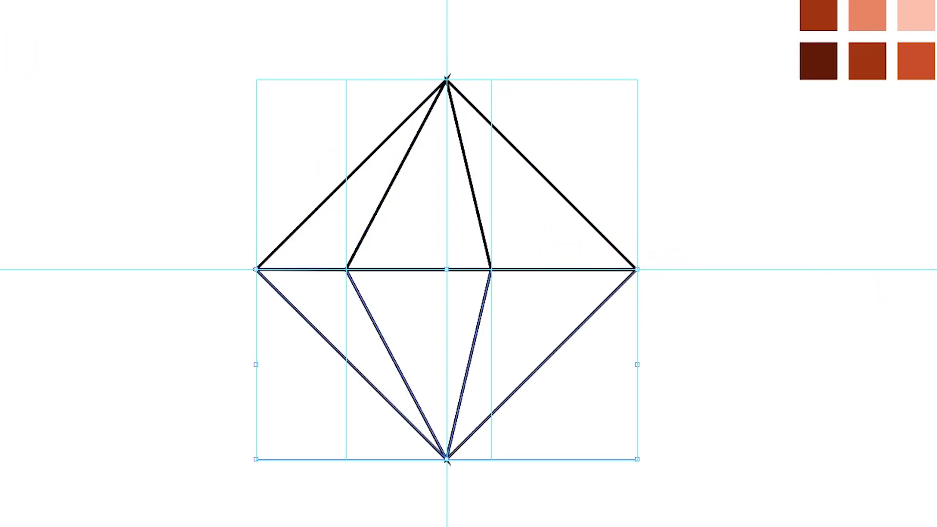
left_click(84, 135)
- Narrow the diamond from its left side, rotate it 180°, then reselect all its paths
left_click_drag(115, 104, 682, 471)
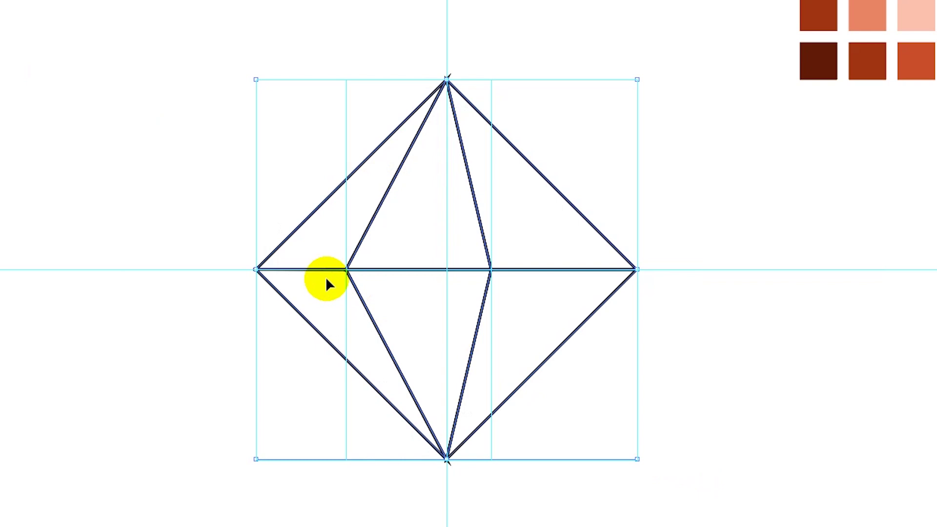
left_click_drag(255, 269, 342, 269)
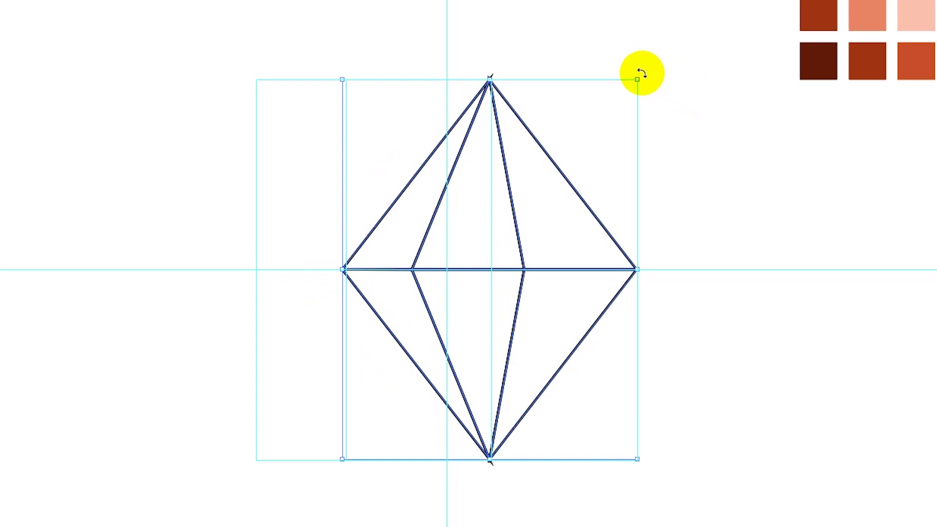
left_click_drag(641, 73, 410, 443)
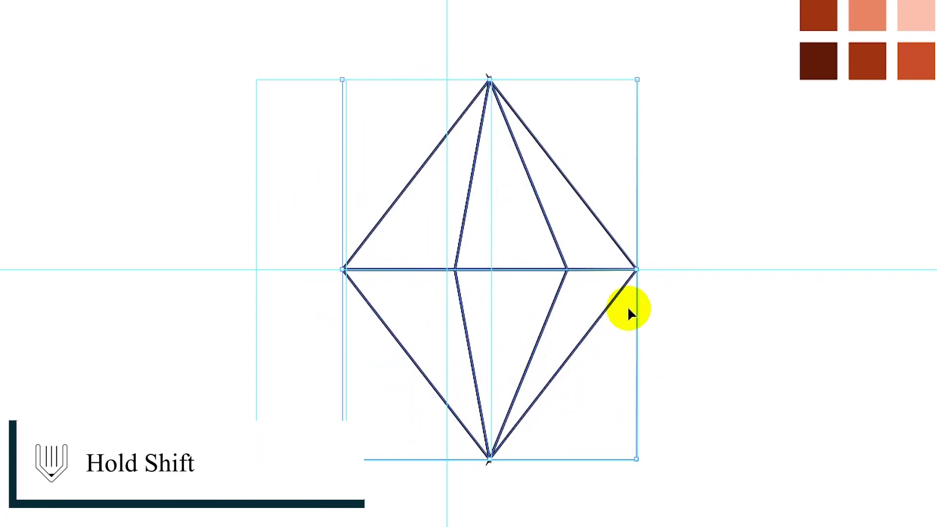
left_click(696, 203)
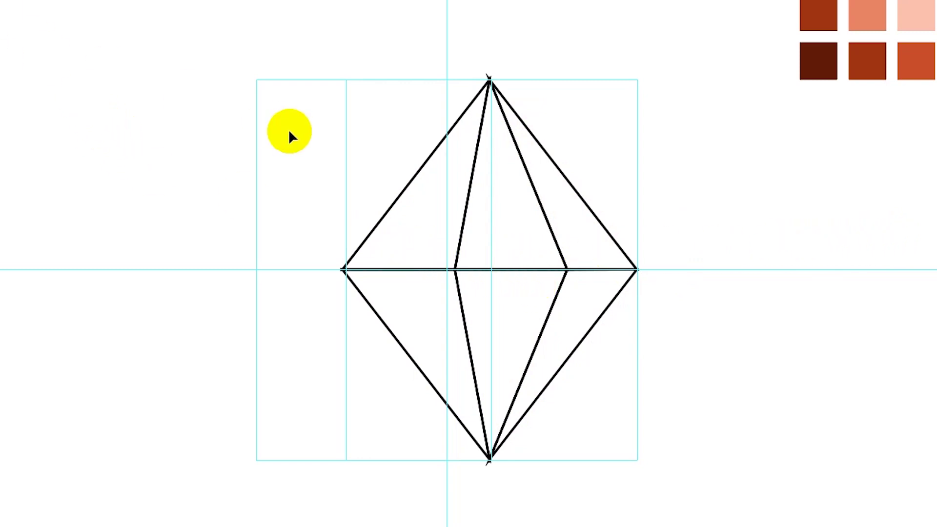
left_click_drag(209, 119, 732, 452)
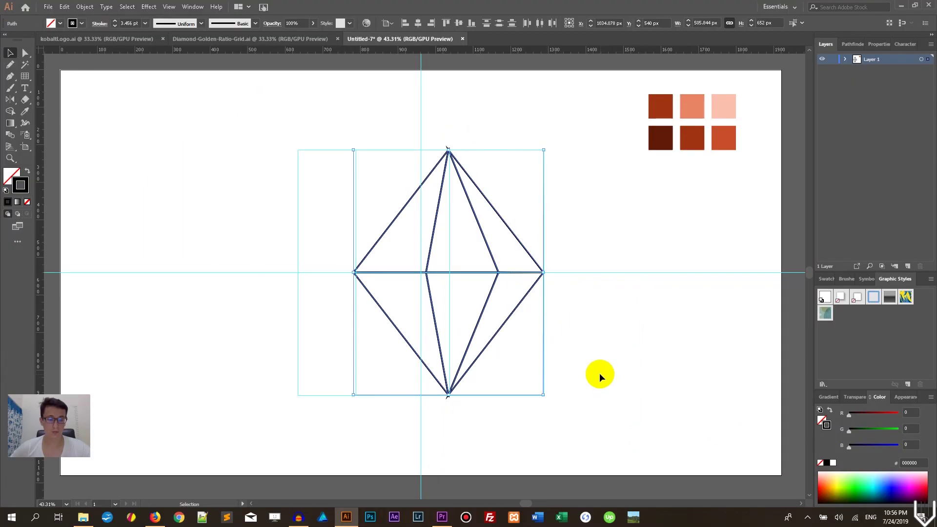
- Swap fill and stroke so the diamond's pieces become solid black fills with no stroke
key("shift+x")
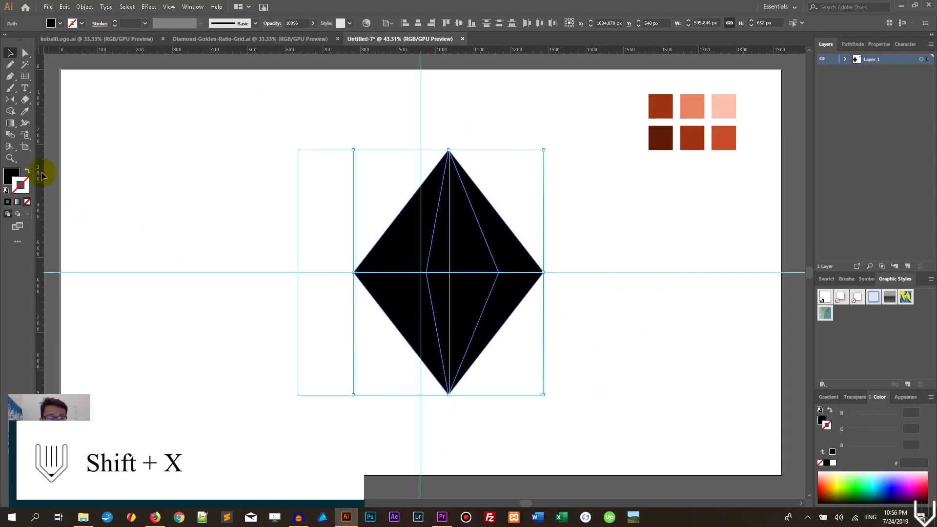
left_click(12, 173)
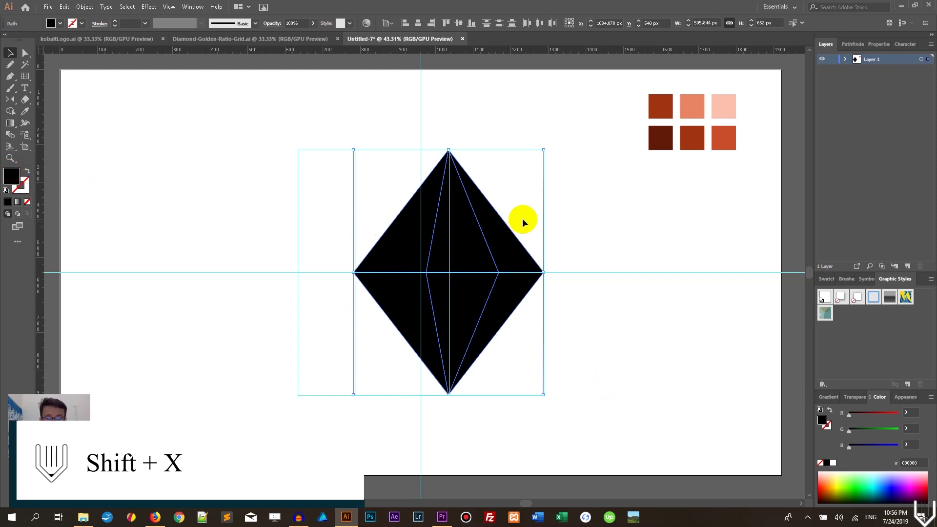
key("i")
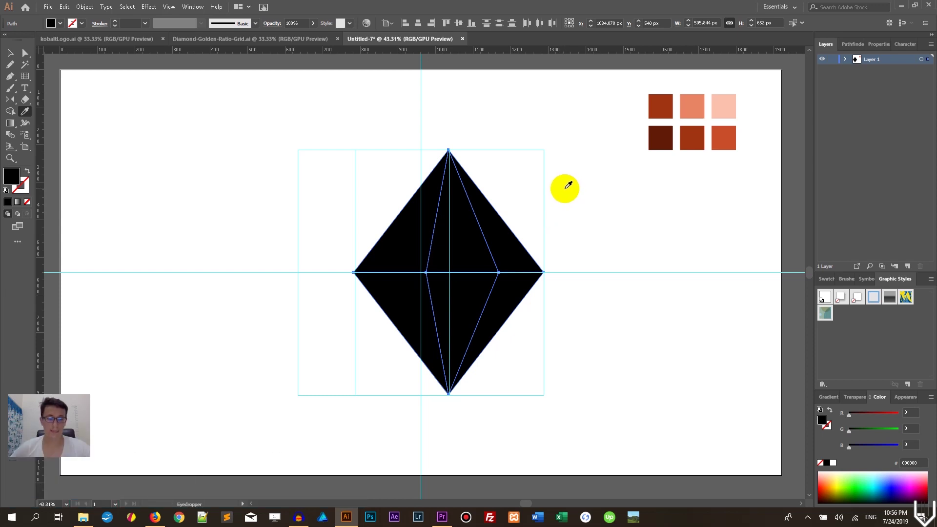
key("ctrl")
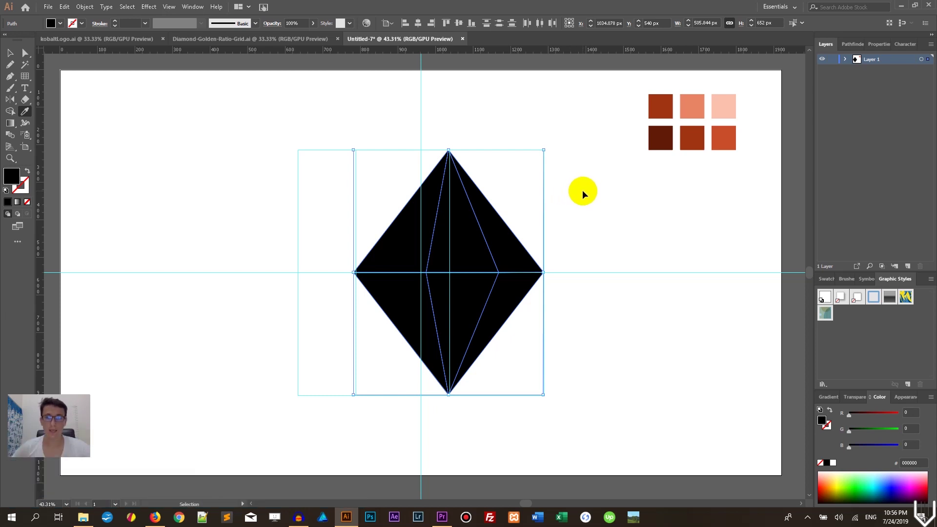
- Fill the three top facets with light pink, salmon and dark red swatches, right to left
left_click(582, 191)
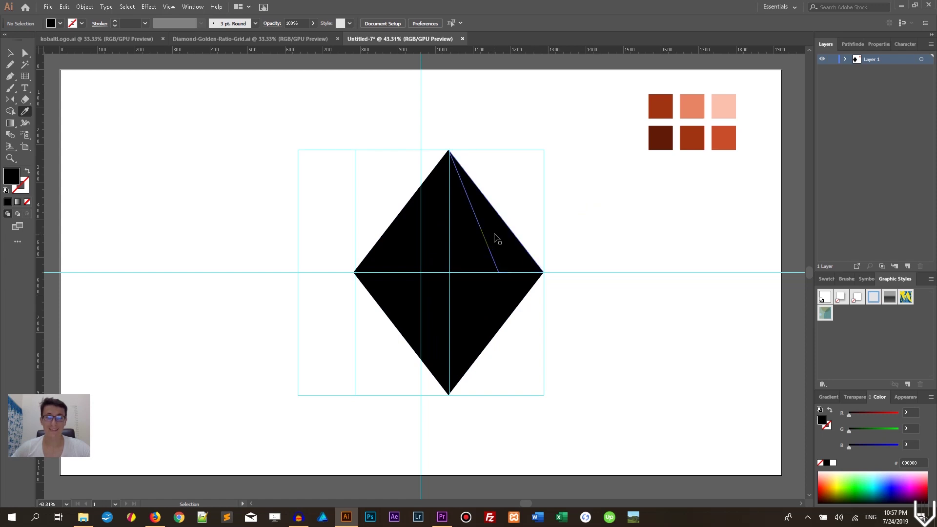
left_click(500, 231, "ctrl")
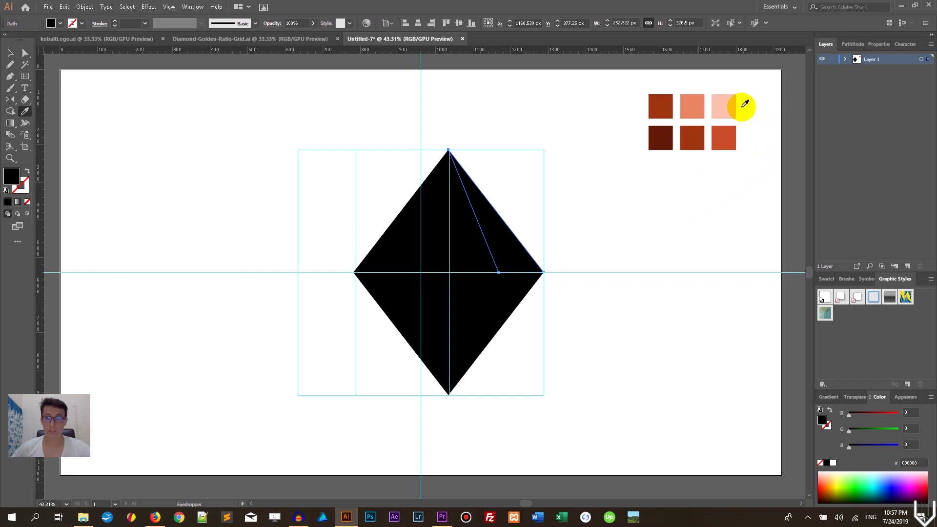
left_click(727, 106)
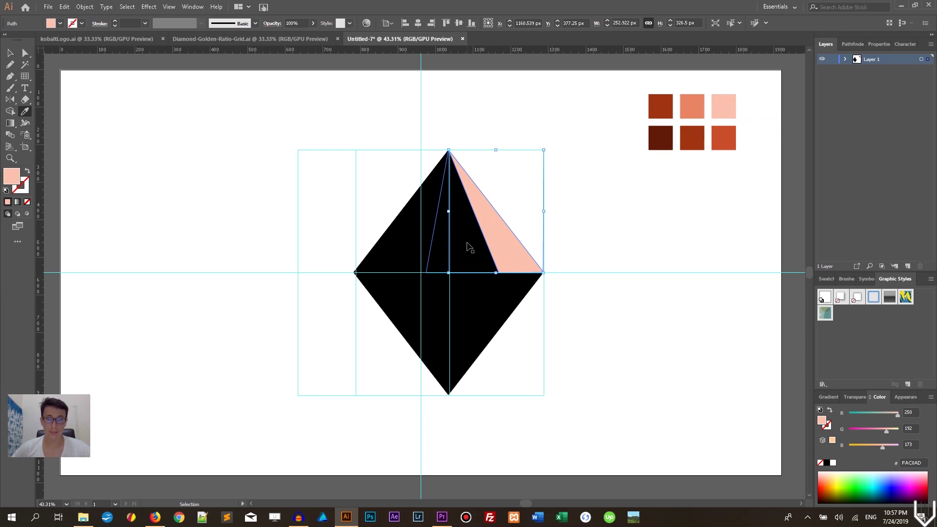
left_click(468, 244, "ctrl")
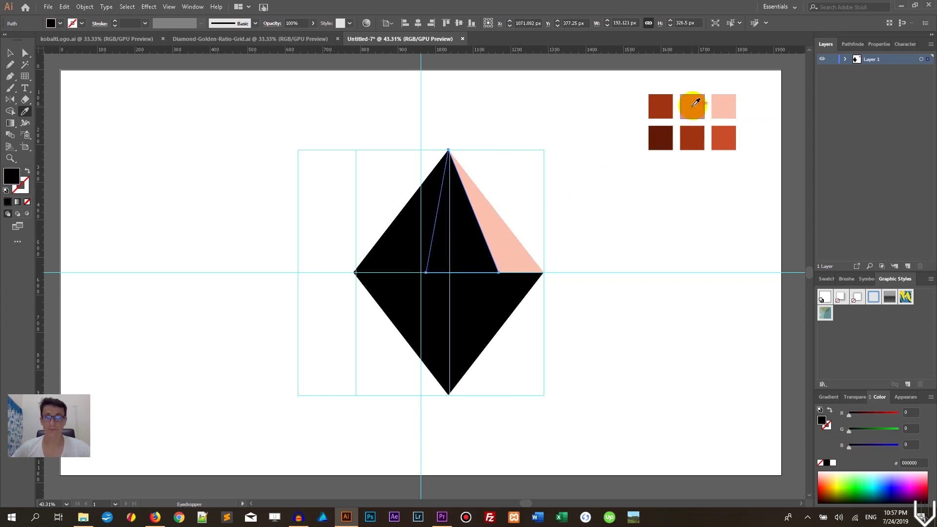
left_click(693, 106)
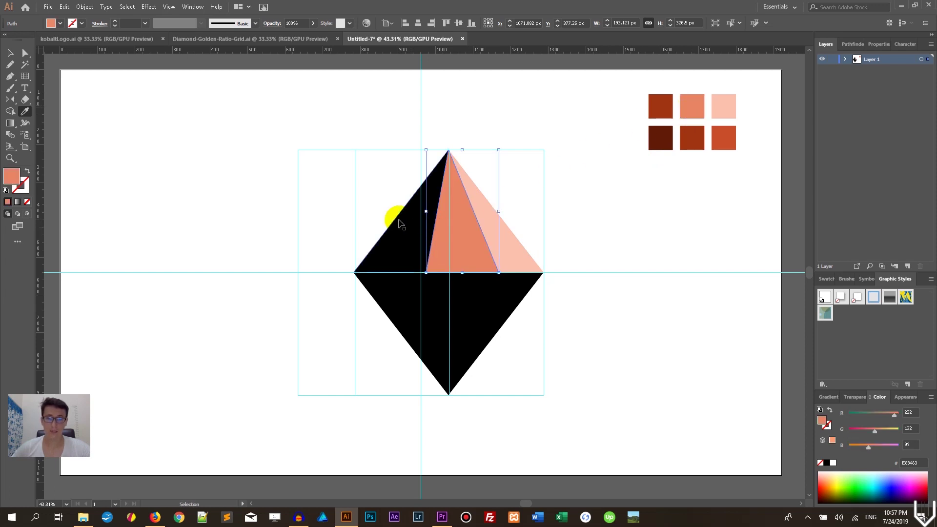
left_click(395, 221, "ctrl")
left_click(660, 106)
- Fill the bottom facets orange, medium red and darkest brown, right to left, then deselect
left_click(527, 285, "ctrl")
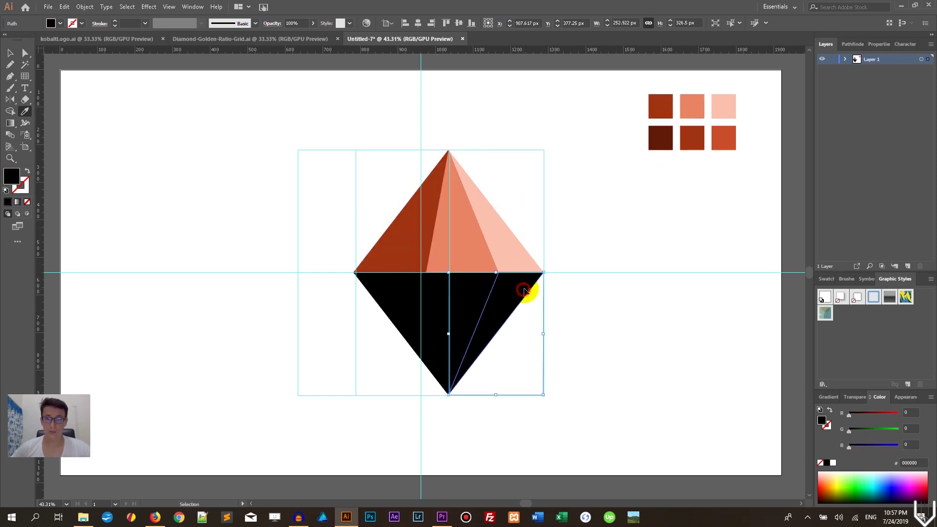
left_click(726, 139)
left_click(462, 299, "ctrl")
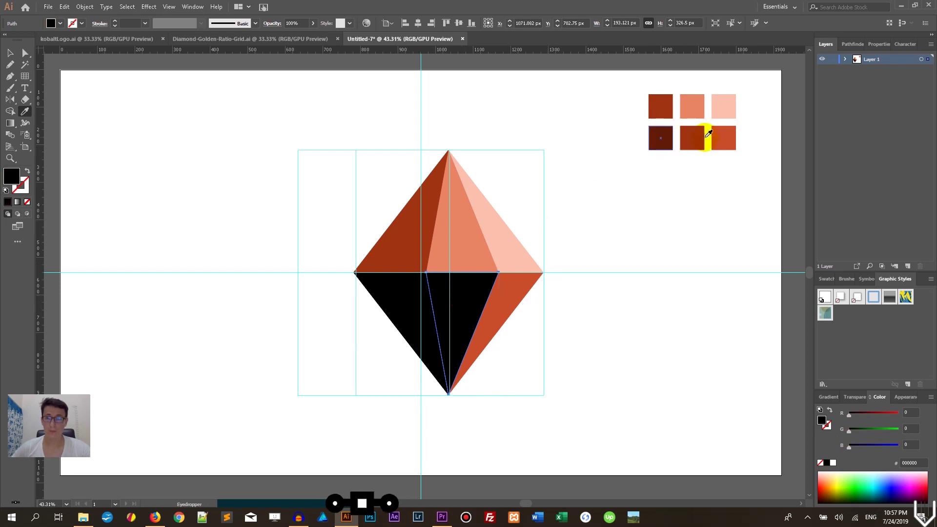
left_click(692, 138)
left_click(397, 310, "ctrl")
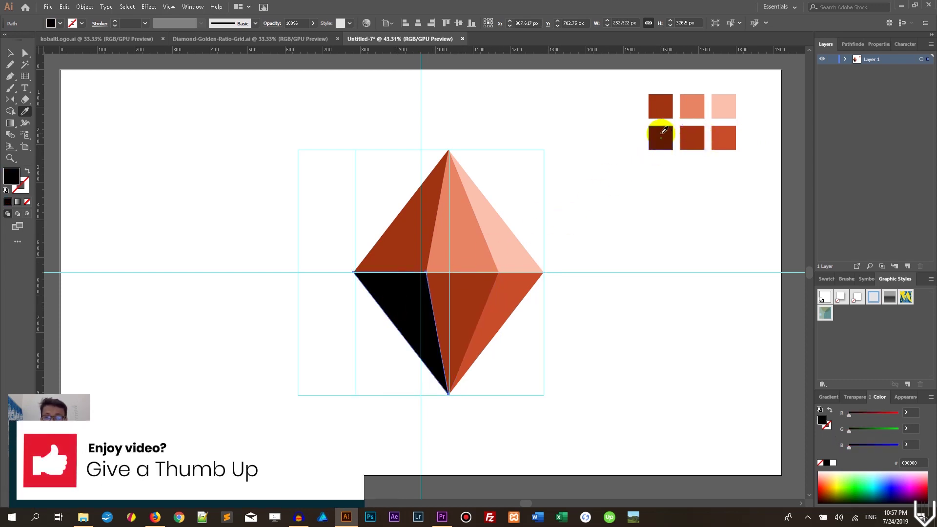
left_click(659, 136)
left_click(9, 52)
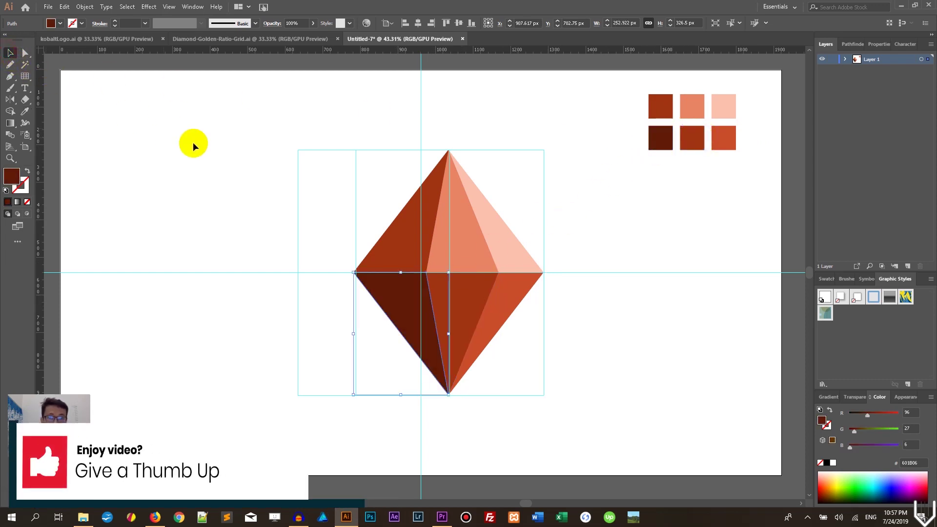
left_click(306, 166)
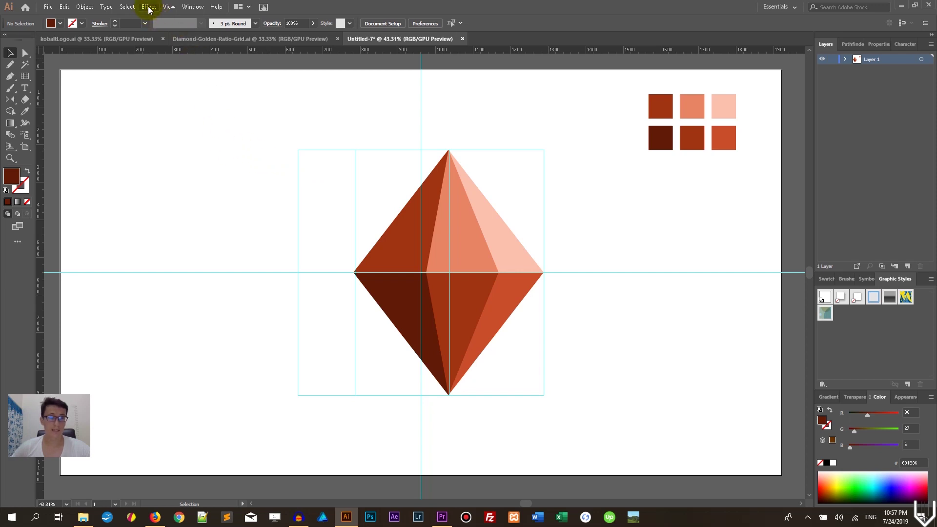
- Hide the guides via View > Guides, then marquee the anchors along the middle edge
left_click(169, 7)
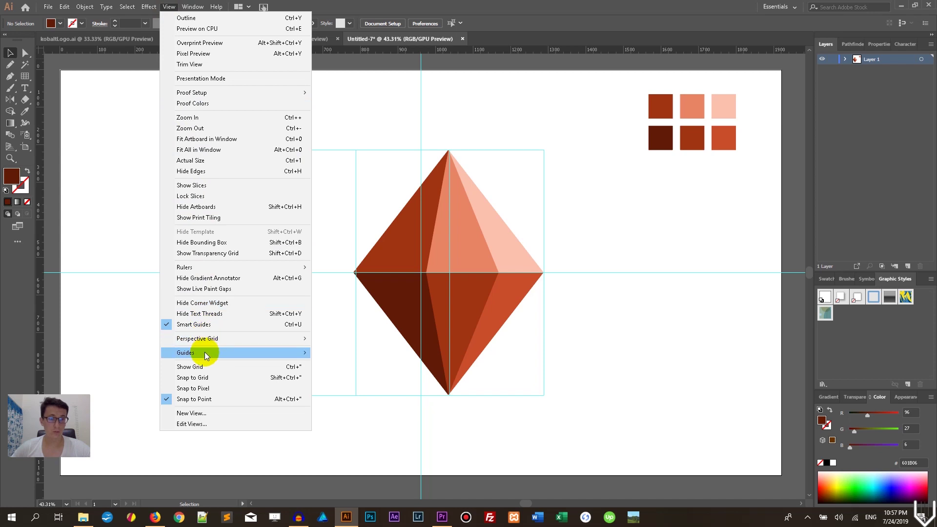
mouse_move(203, 352)
left_click(358, 353)
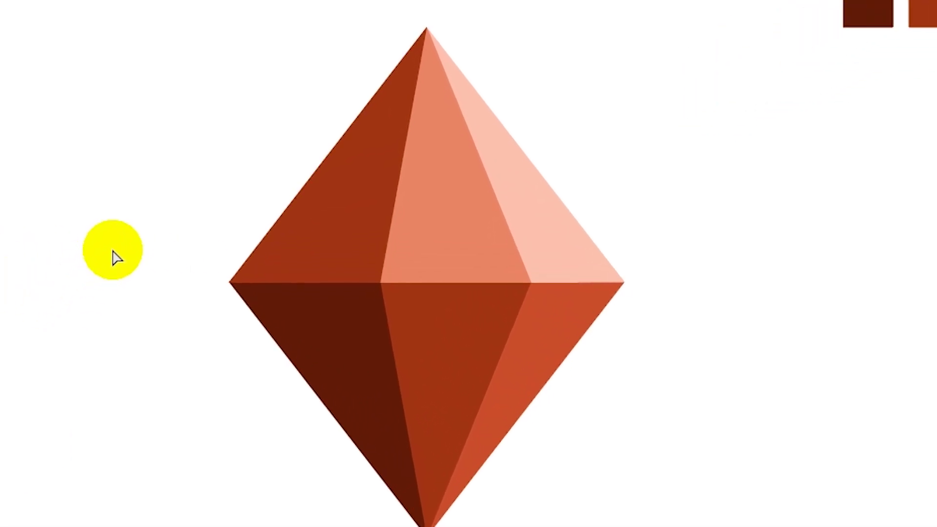
left_click_drag(131, 244, 695, 332)
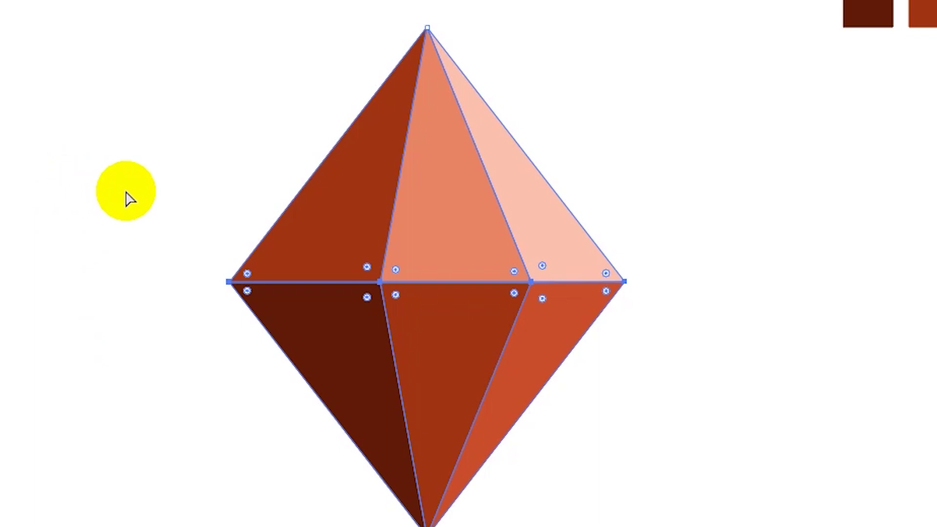
- Select only the two inner middle-edge anchors, raise them about 35 px, then deselect
left_click(139, 211)
left_click_drag(139, 211, 271, 368)
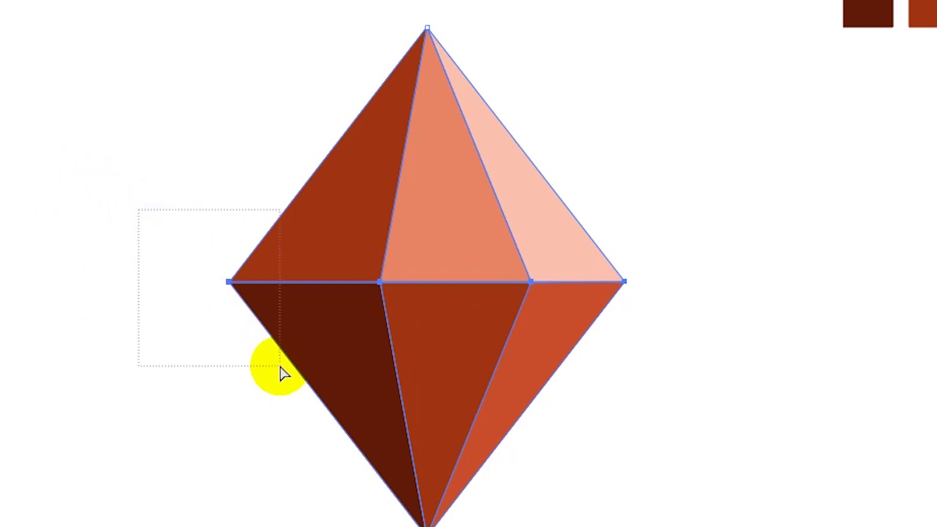
left_click_drag(745, 227, 603, 330)
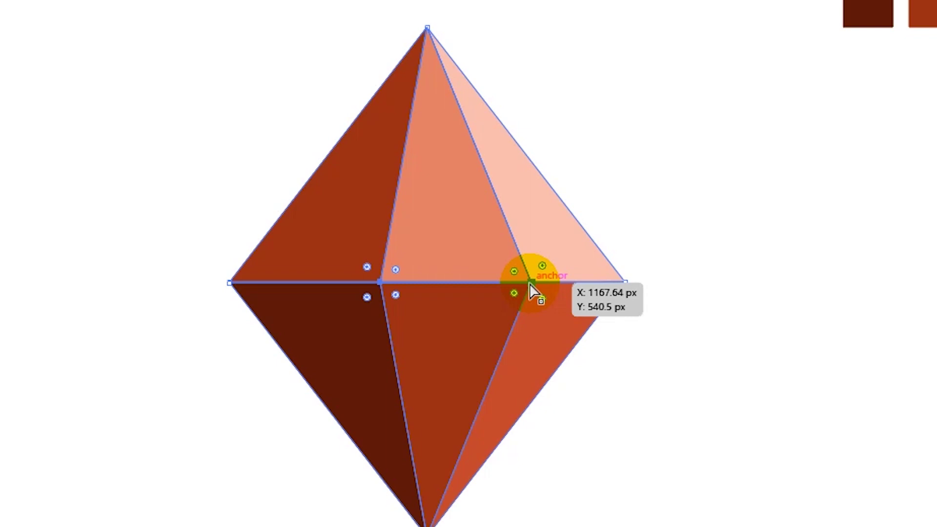
left_click_drag(528, 282, 528, 252)
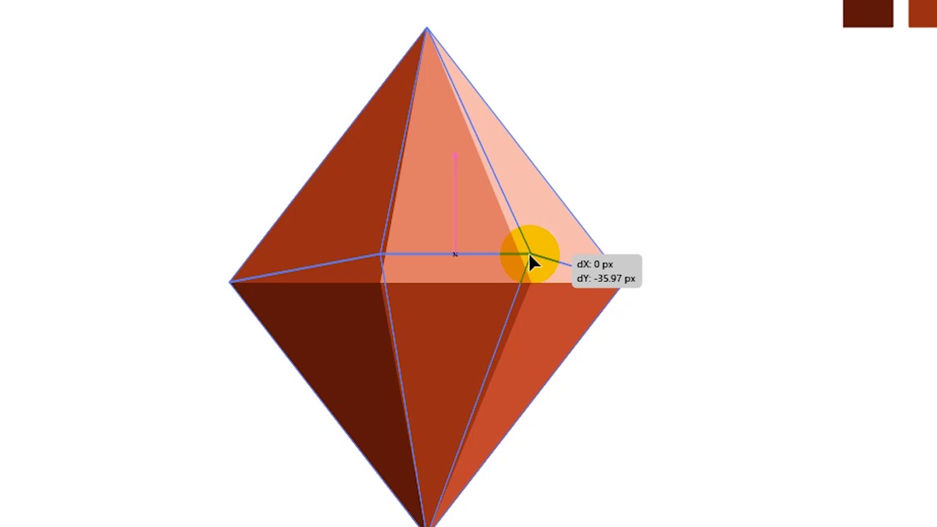
left_click_drag(528, 253, 528, 251)
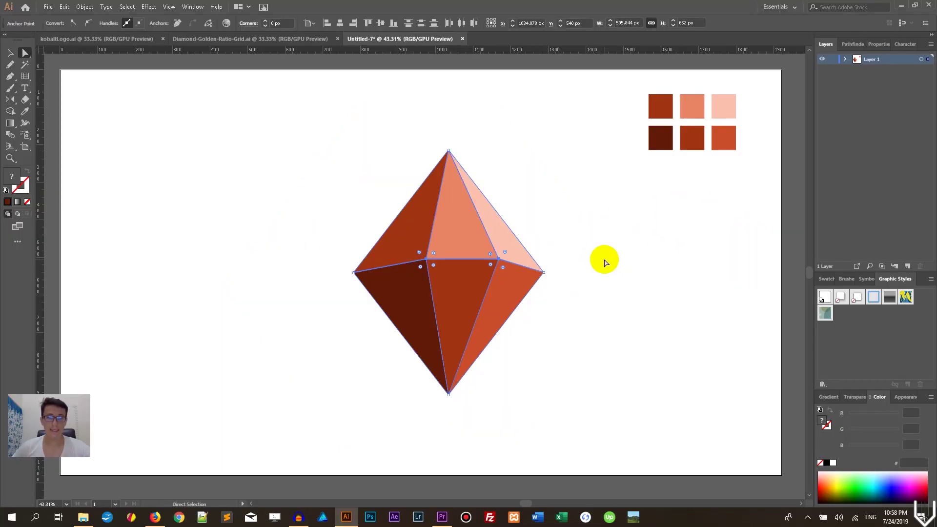
left_click(9, 54)
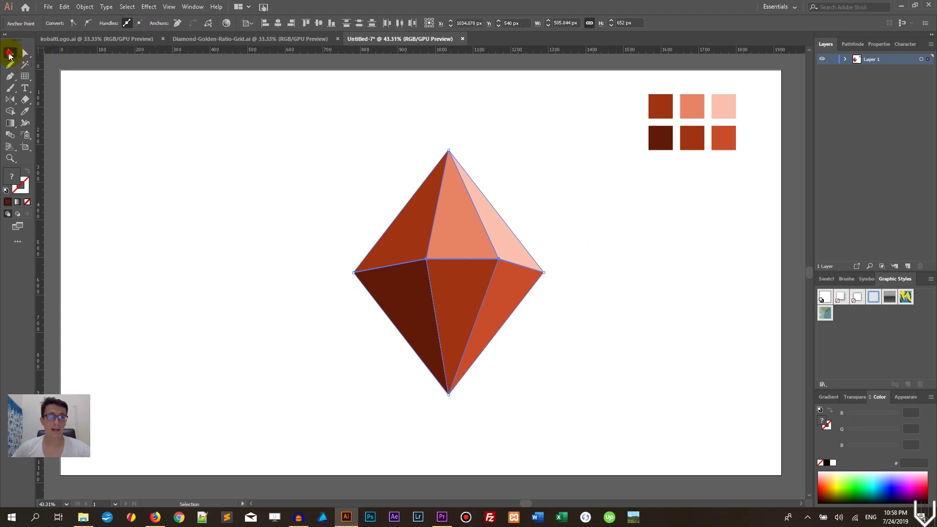
left_click(243, 156)
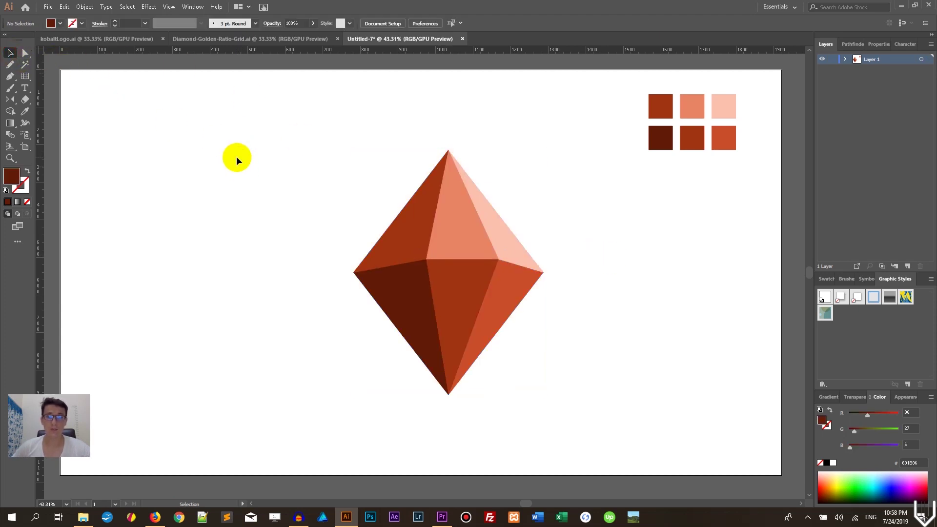
- Shift the whole diamond about 283 px left, then switch to Diamond-Golden-Ratio-Grid.ai
left_click_drag(263, 157, 540, 366)
mouse_move(508, 292)
left_mouse_down()
mouse_move(401, 300)
mouse_move(359, 276)
left_mouse_up()
left_click(451, 261)
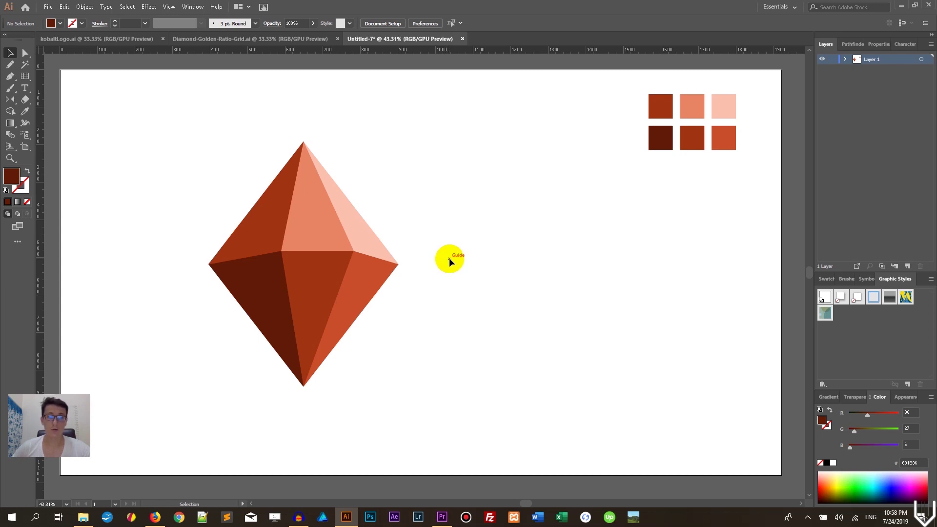
left_click(258, 39)
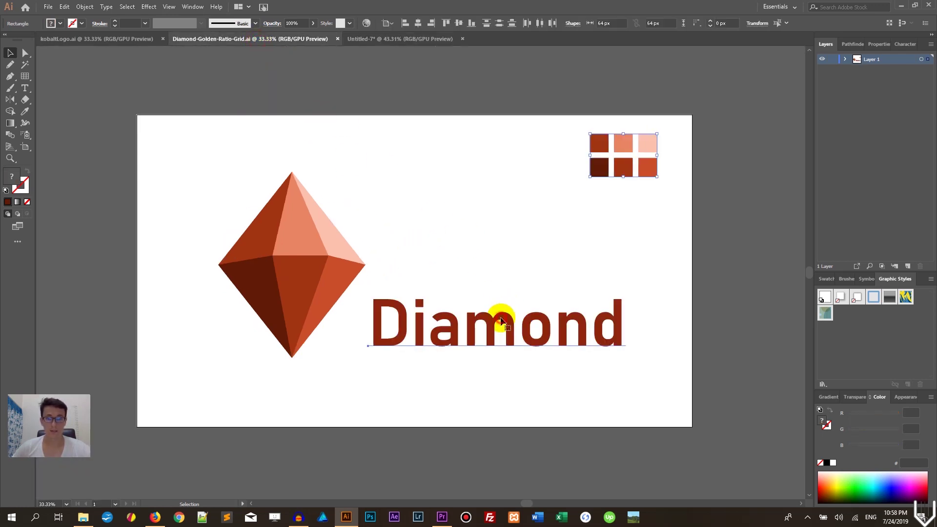
- Copy the semibold 'Diamond' text into Untitled-7 and drag it to the gem's lower right
left_click(502, 264)
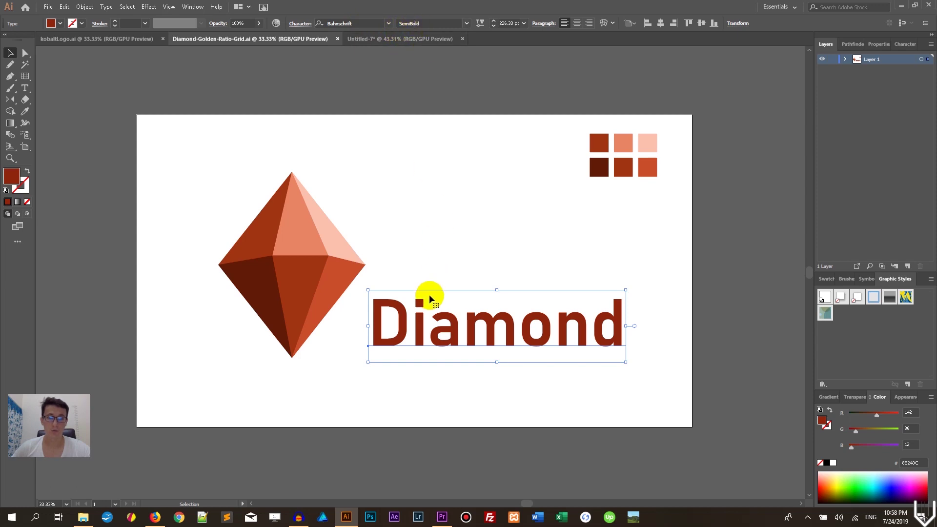
key("a")
key("v")
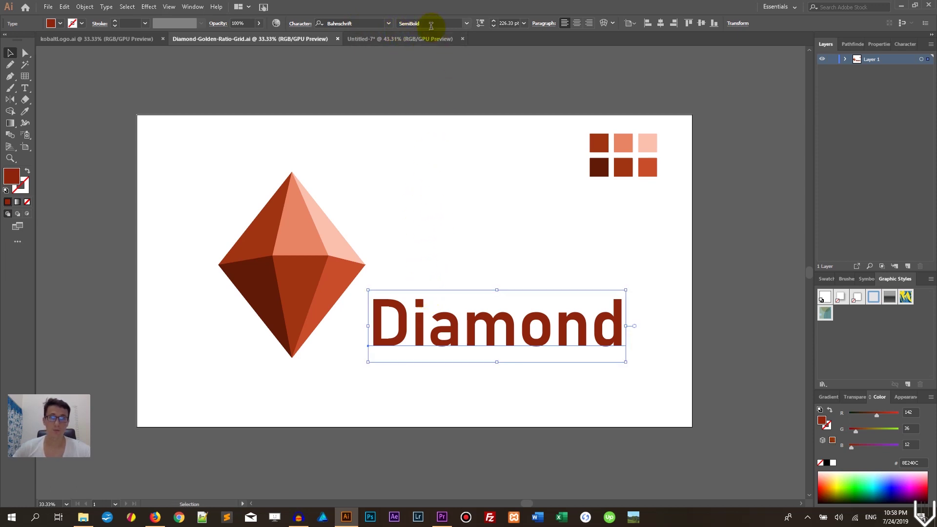
left_click(404, 39)
key("ctrl+v")
left_click_drag(409, 277, 523, 338)
- Deselect the placed 'Diamond' wordmark by clicking empty canvas
left_click(491, 217)
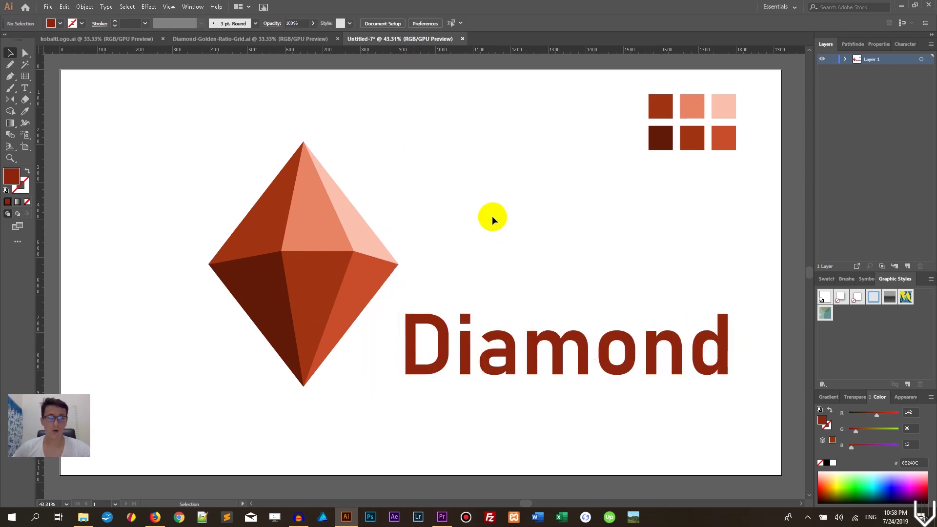